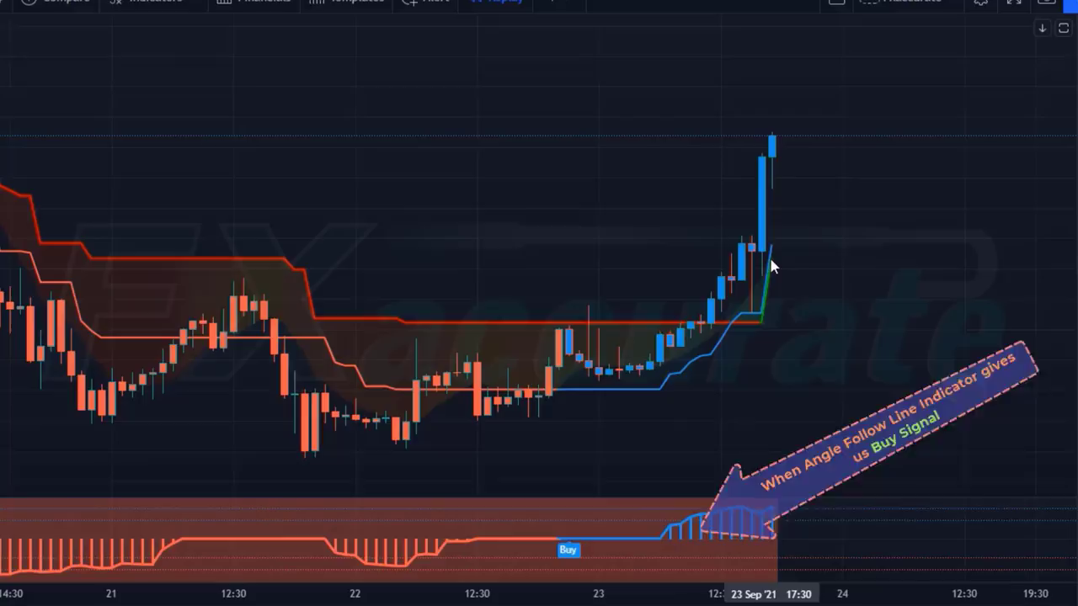
- Draw trend lines marking the long entry at the latest candle's close (151.090) and the stop loss at the slope line, about 150.276
left_click_drag(744, 133, 1035, 132)
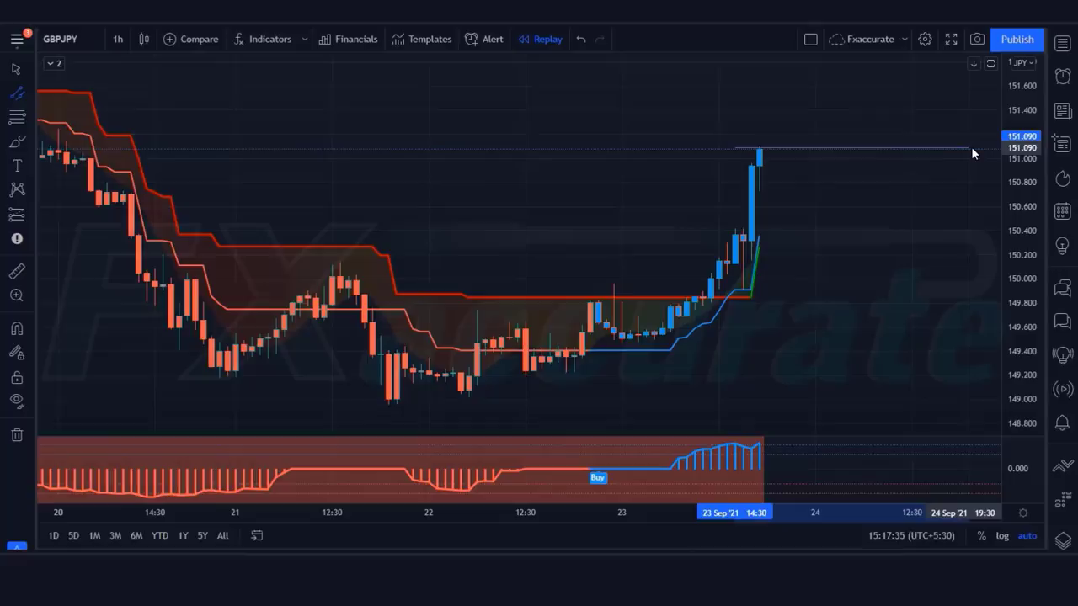
left_click_drag(970, 146, 973, 148)
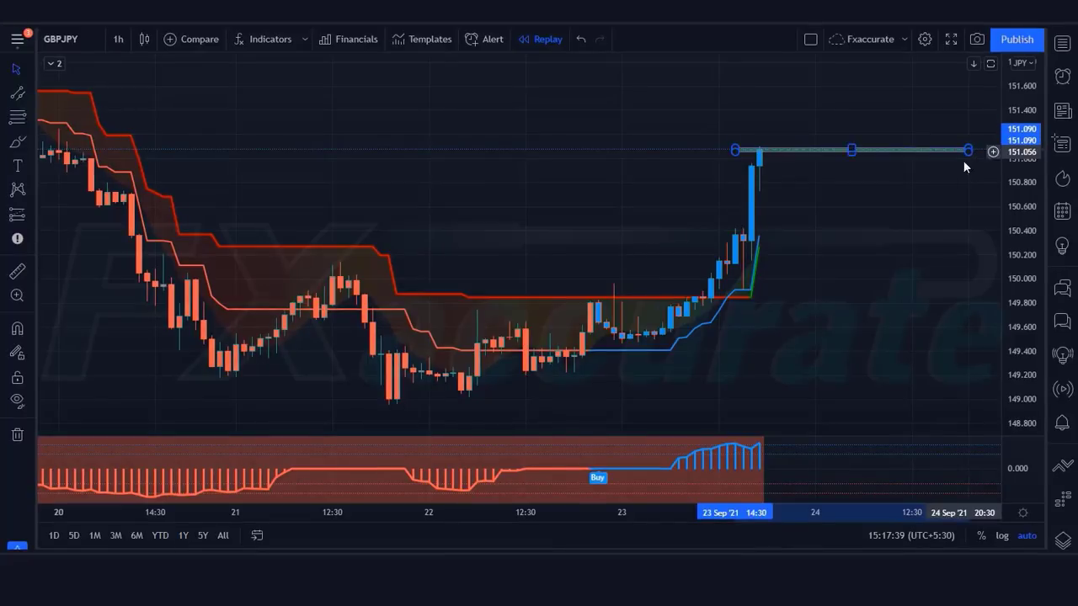
key("alt+t")
left_click_drag(762, 242, 985, 246)
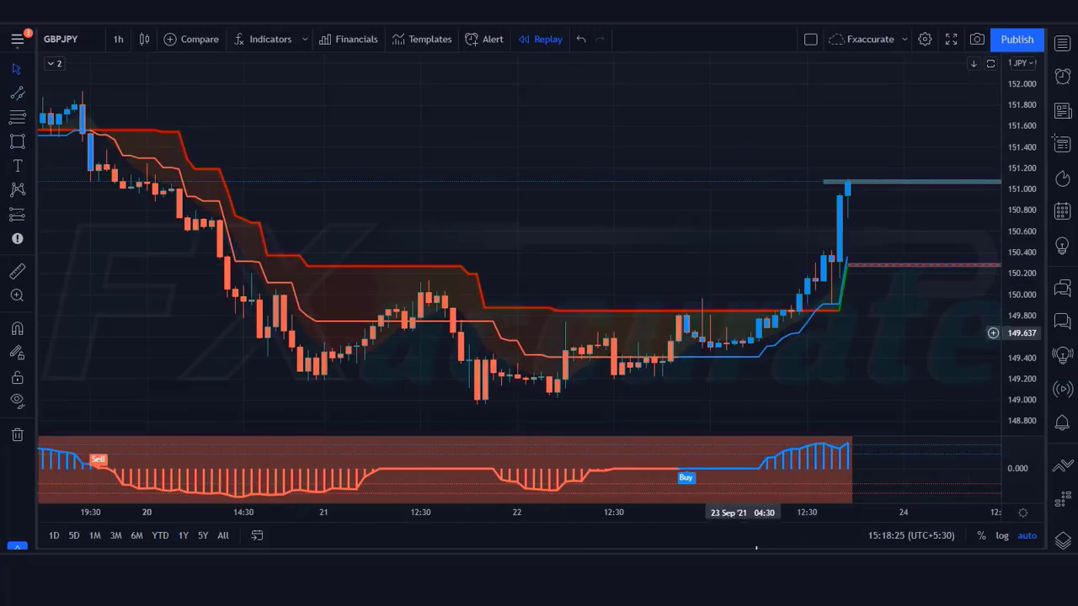
- Mark the long target with a short line at about 152.19 and add horizontal lines at 152.193 and 150.276
left_click_drag(917, 65, 950, 61)
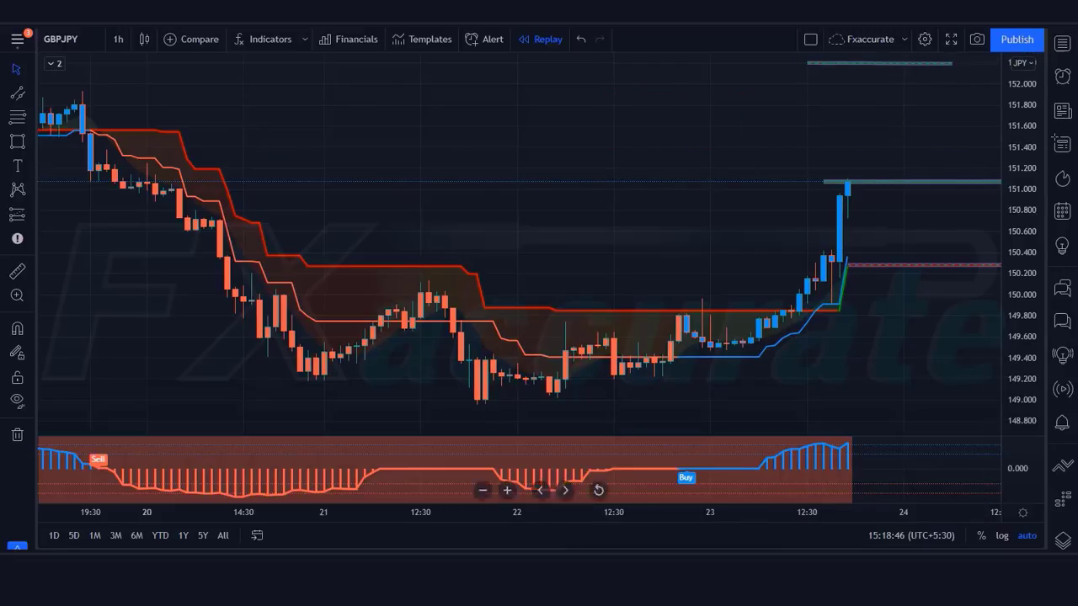
key("alt+h")
key("alt+h")
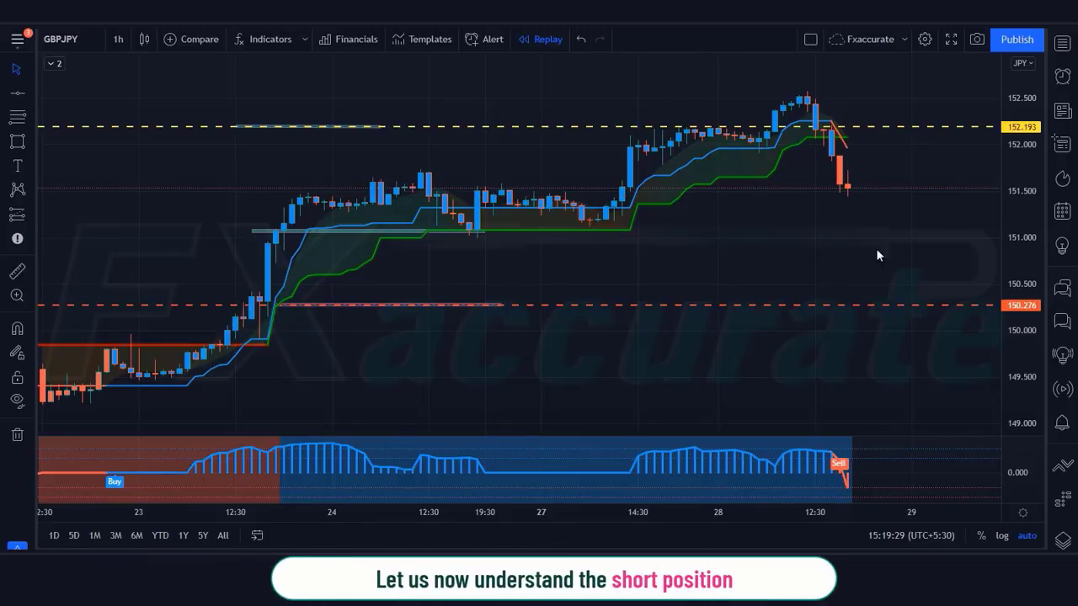
- Remove the existing drawings and draw a trend line marking the short entry at the latest candle's close, about 151.1
left_click(32, 435)
left_click(58, 434)
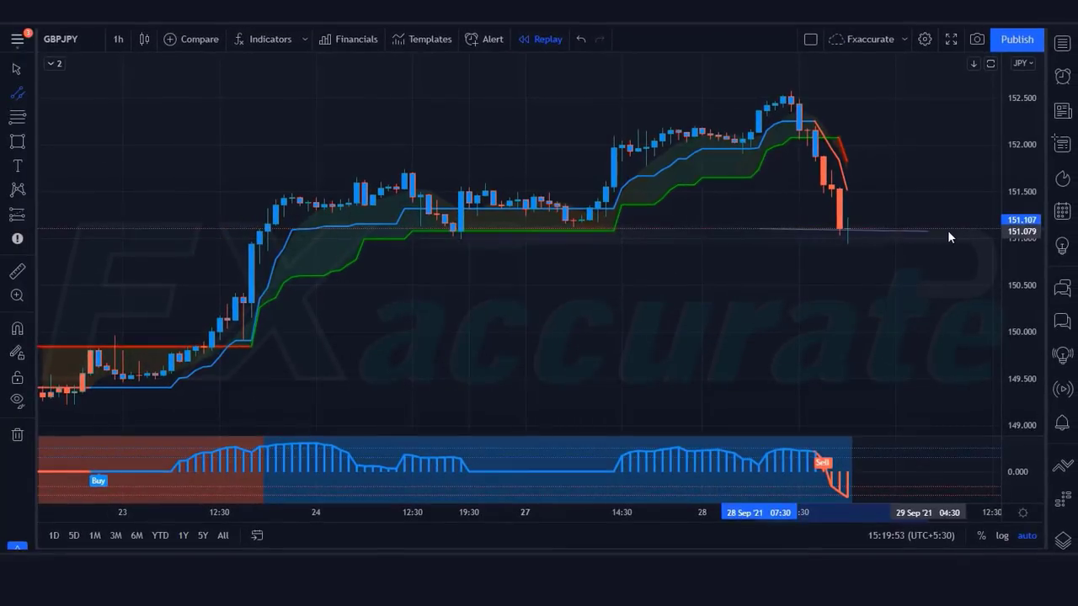
left_click(967, 229)
- Draw a trend line marking the short trade's stop loss at the slope line, about 151.84
key("alt+t")
left_click(839, 159)
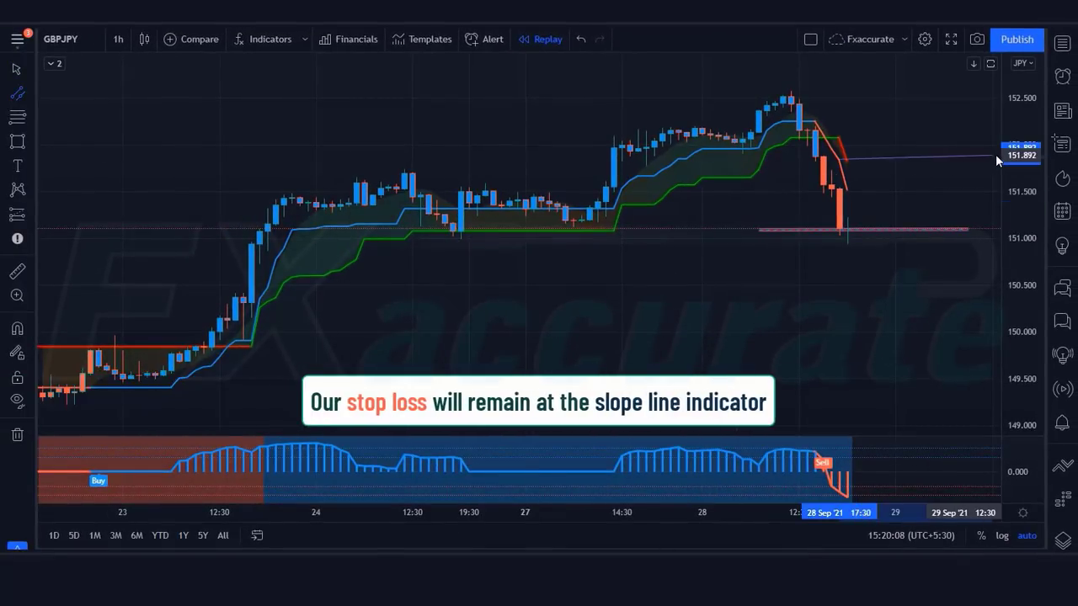
left_click(995, 159)
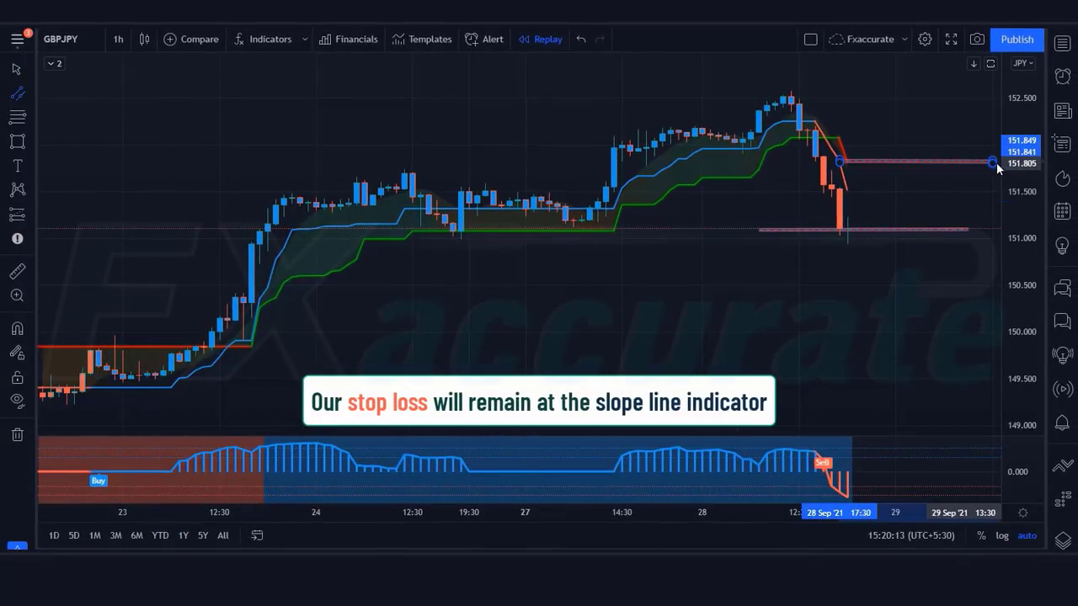
left_click(996, 163)
- Draw a thin rectangle marking the short trade's target at about 150.000
key("alt+shift+r")
left_click(790, 330)
left_click(968, 330)
left_click_drag(987, 337, 995, 338)
left_click(608, 294)
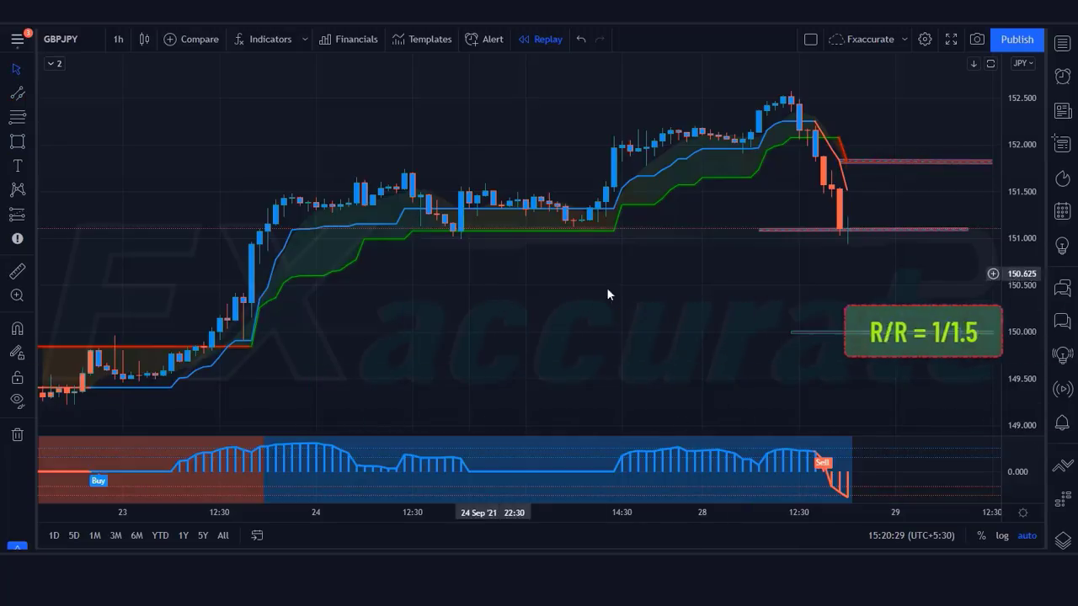
left_click(897, 331)
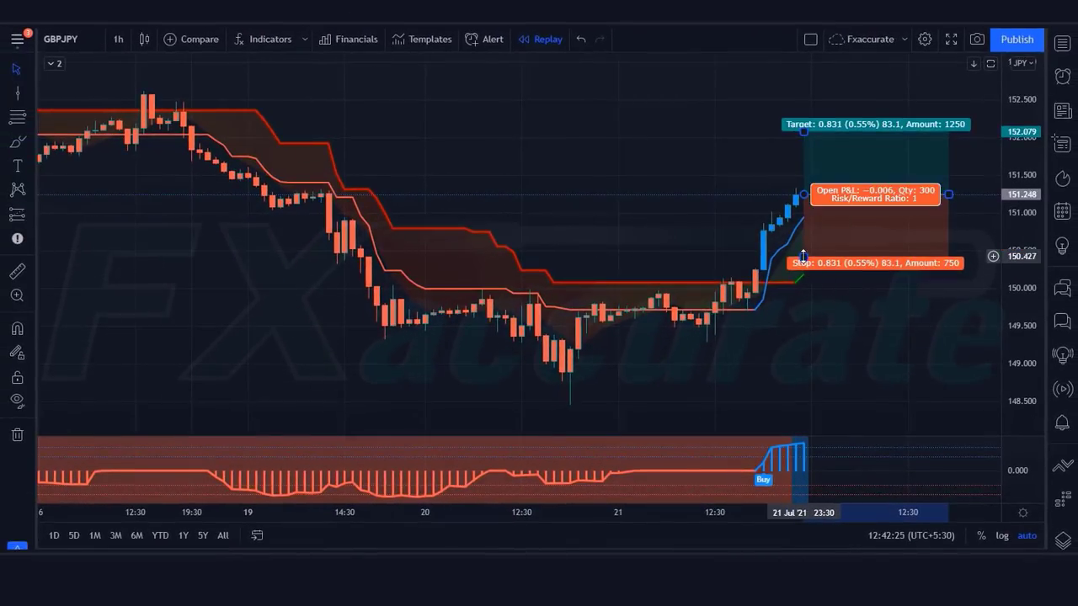
- Set the 21 July long position's stop to 150.195 at the slope line and its target to about 153.015
left_click_drag(803, 256, 805, 273)
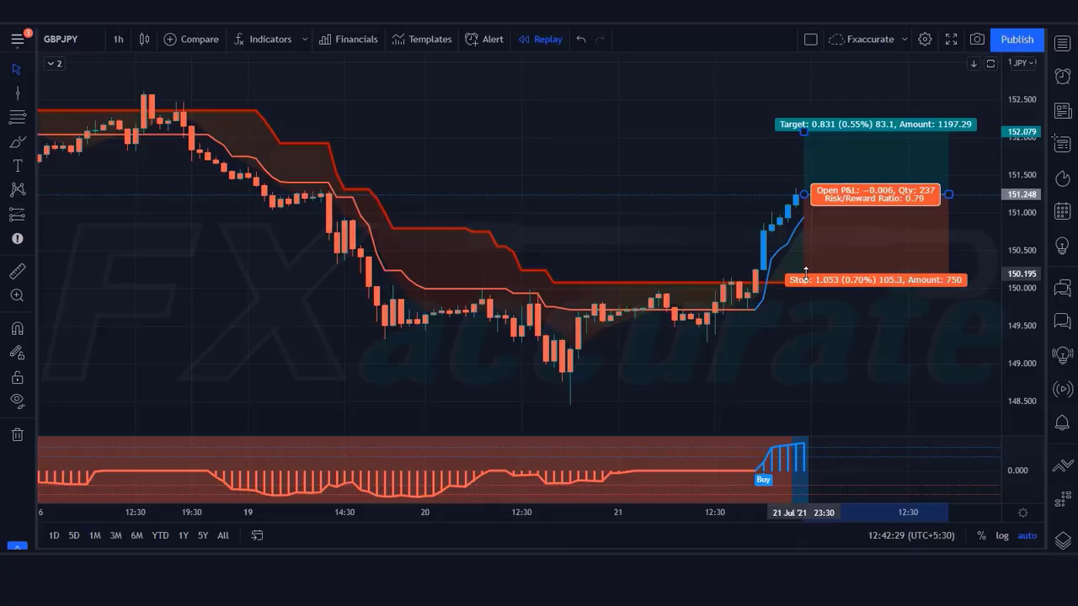
left_click_drag(803, 131, 804, 56)
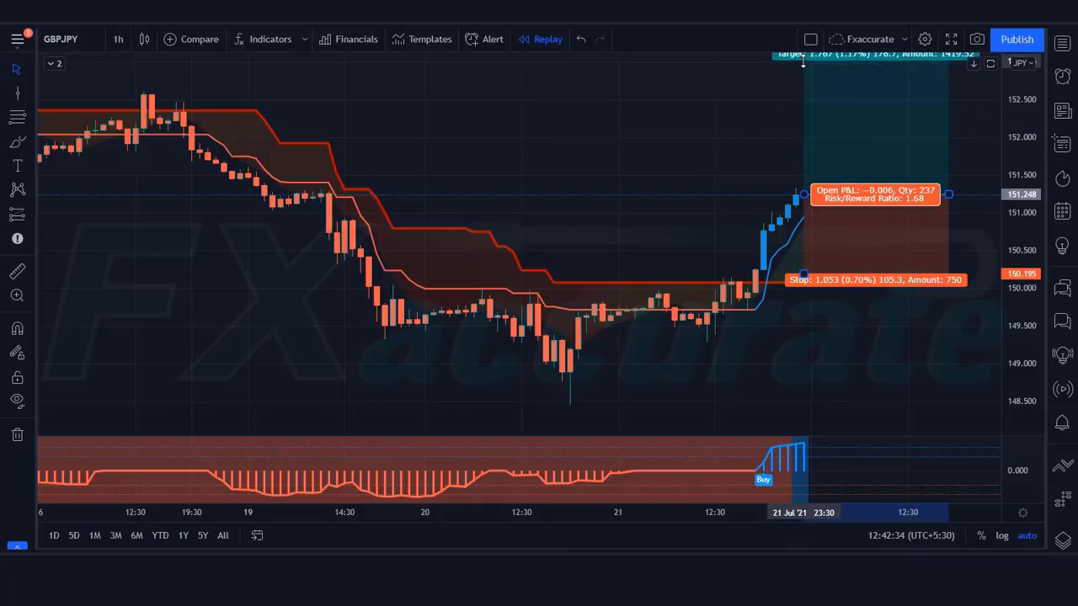
left_click(719, 133)
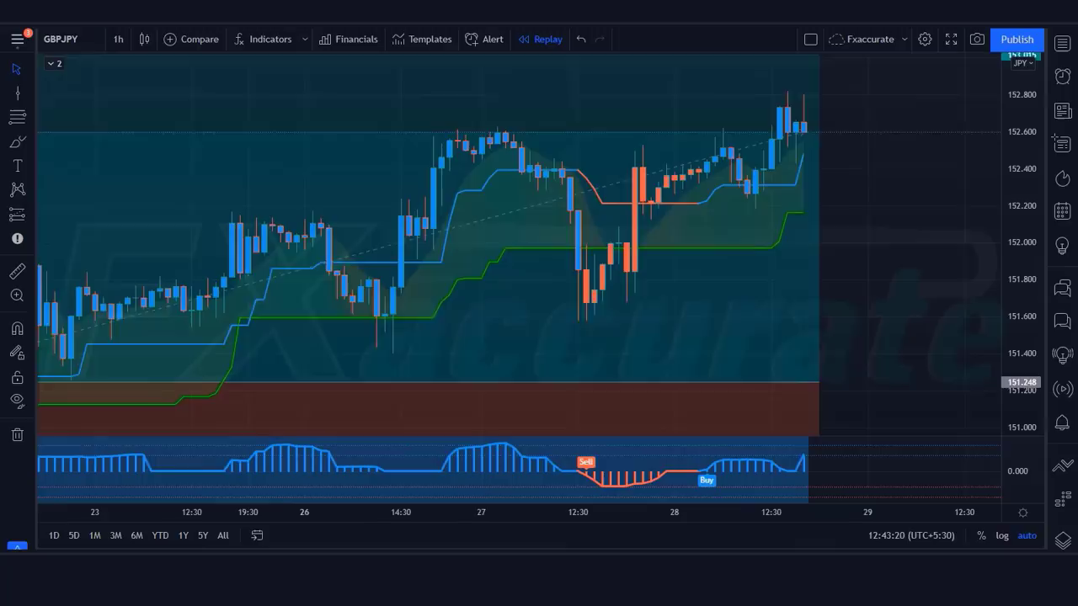
- Extend the long position past the replayed candles and trim its end to just after the candle that reaches the target
left_click_drag(818, 383, 924, 383)
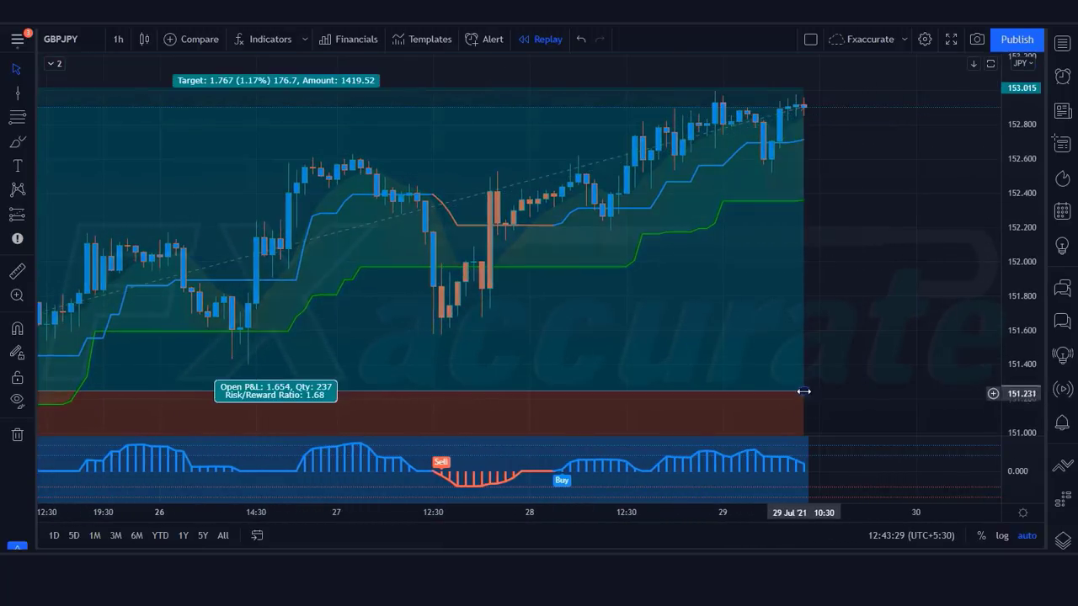
left_click_drag(804, 392, 976, 392)
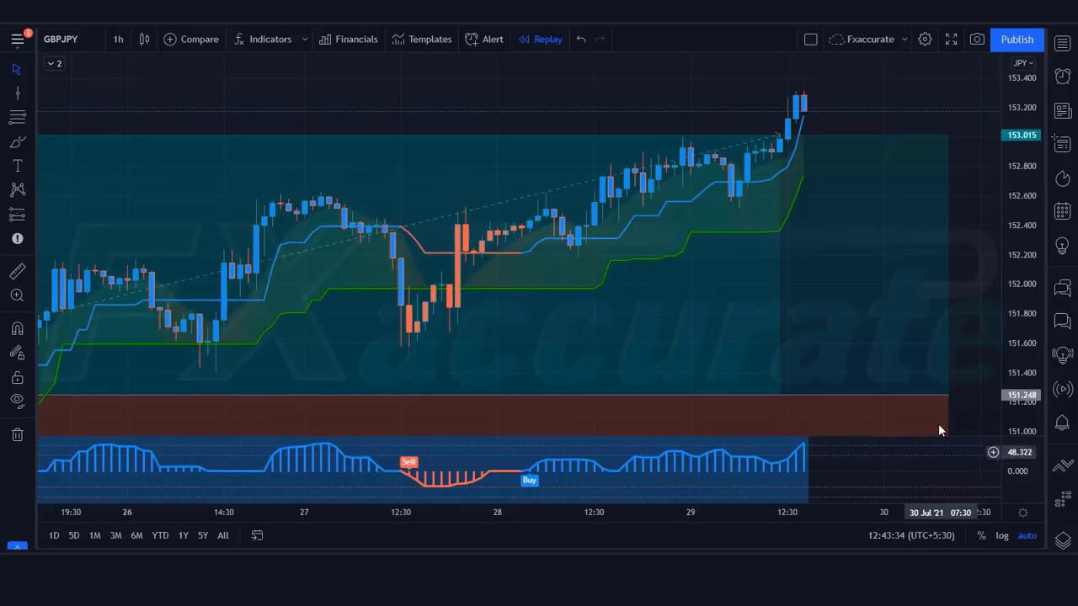
left_click_drag(939, 430, 823, 396)
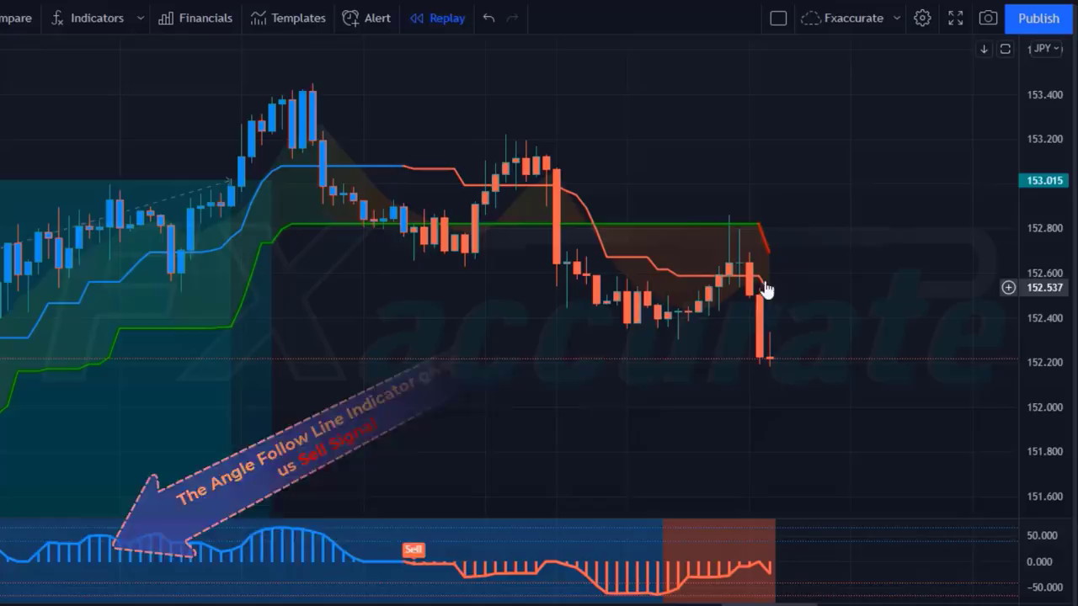
- Place a short position at the latest candle's close with its stop 0.471 above at the slope line and its target 0.756 below
left_click(771, 362)
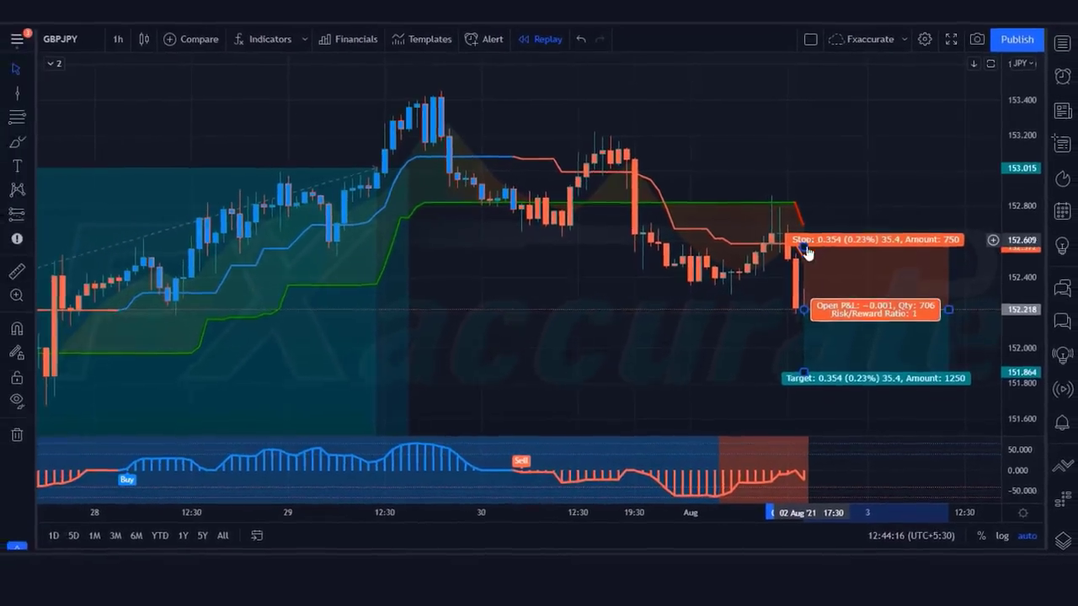
left_click_drag(805, 246, 807, 226)
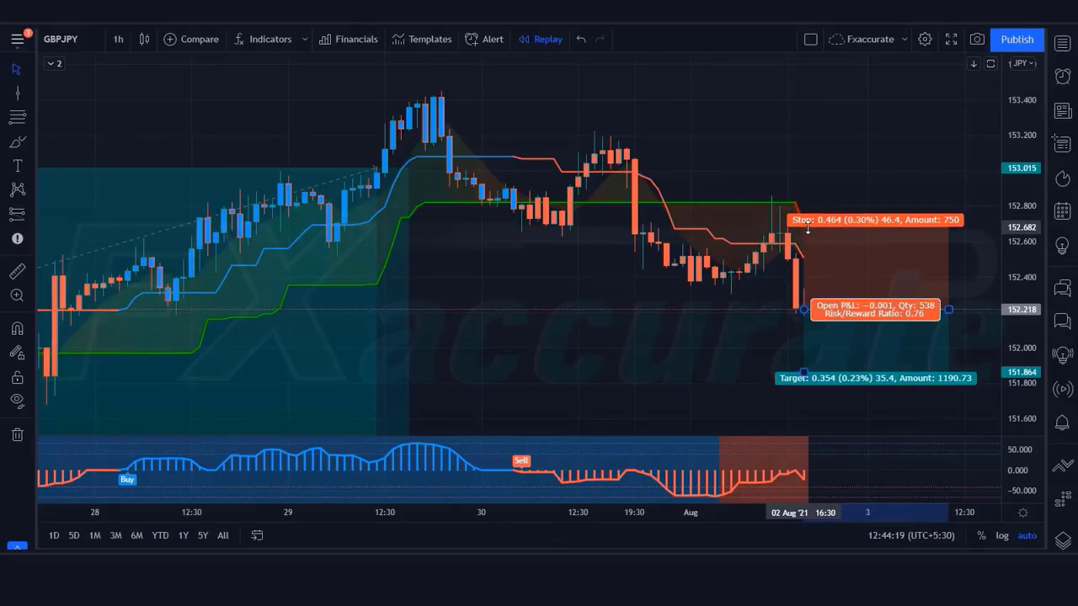
left_click_drag(808, 225, 807, 224)
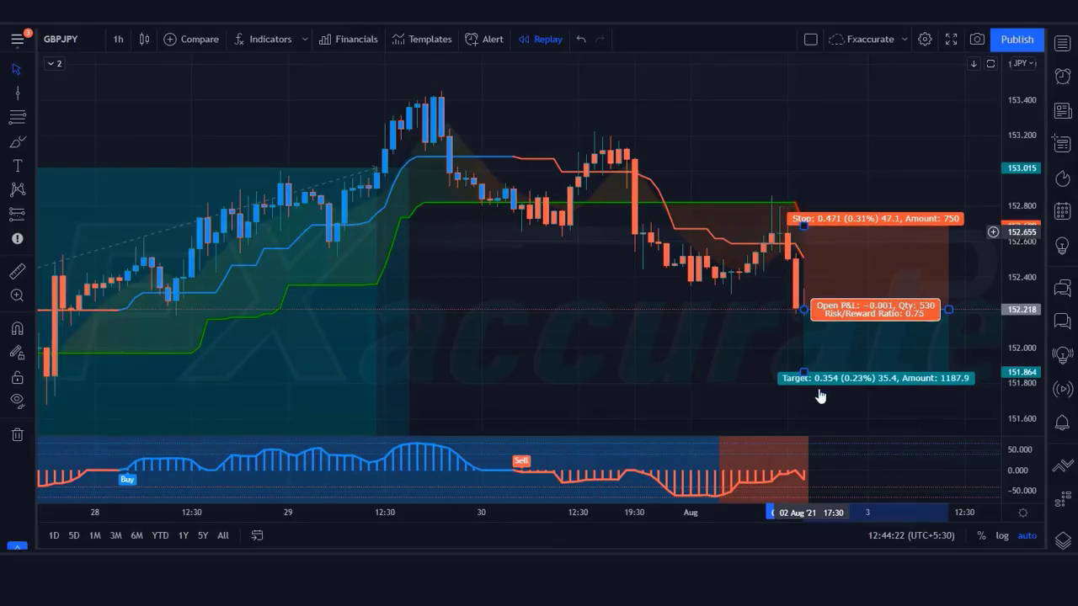
left_click_drag(804, 371, 812, 479)
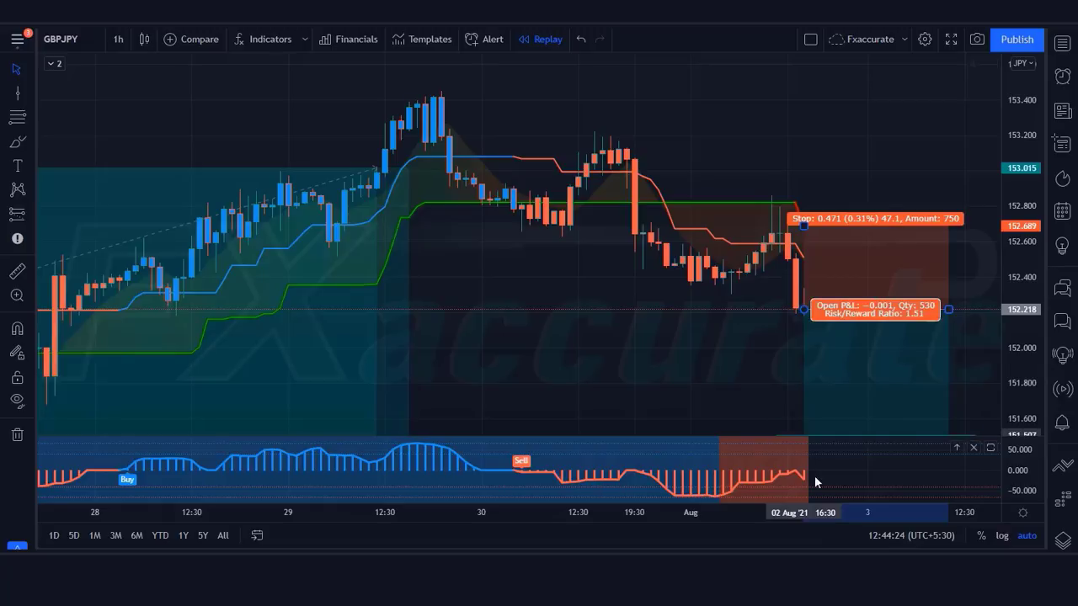
left_click(721, 370)
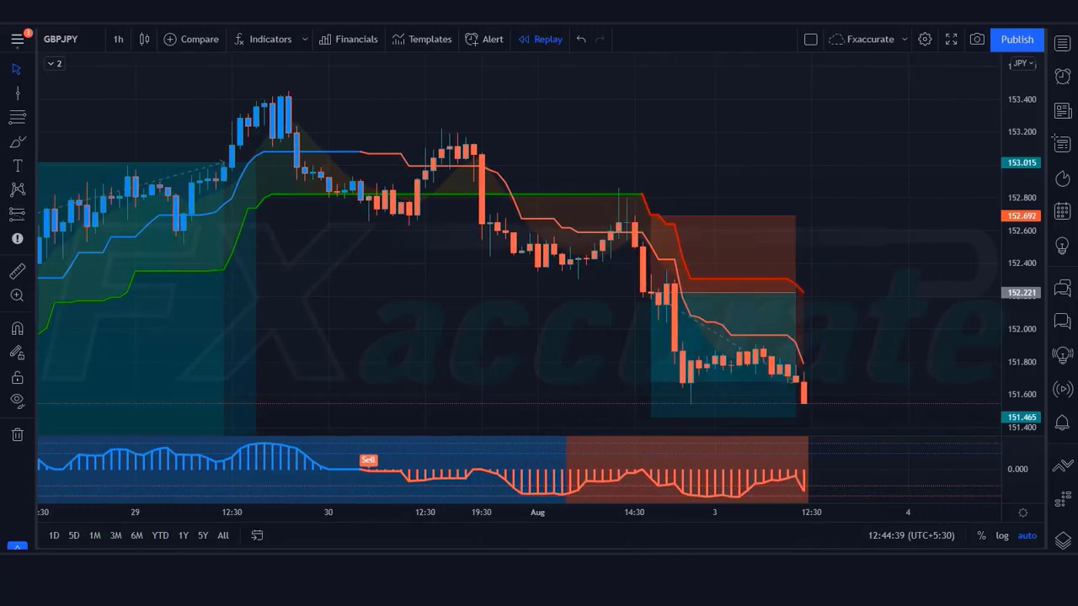
- Extend the short position past the replayed candles and trim its end to just after the candle that reaches the target
left_click(791, 315)
left_click_drag(794, 292, 932, 302)
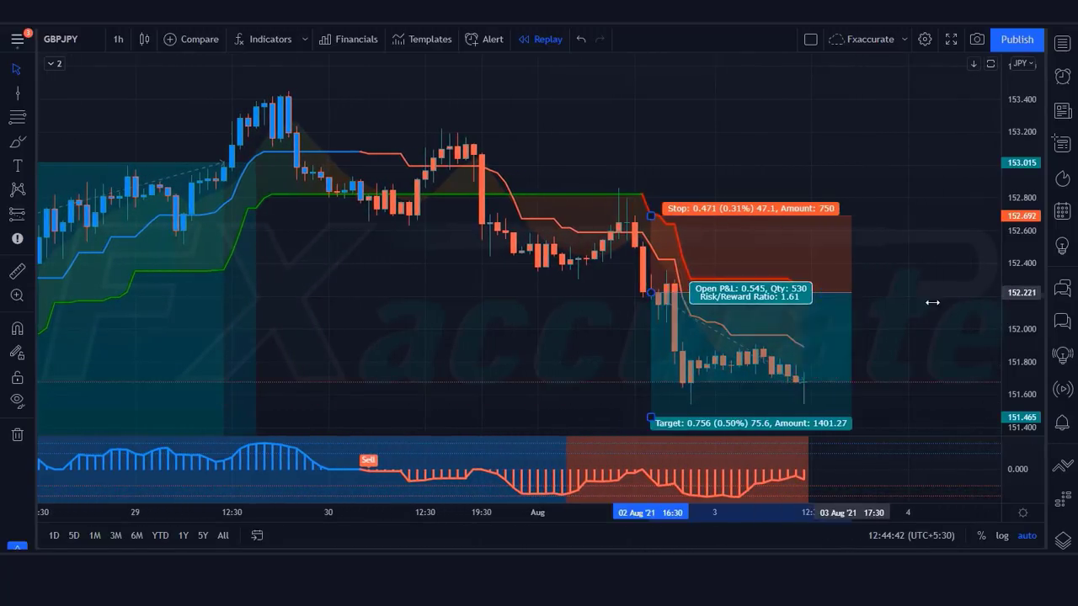
left_click(958, 186)
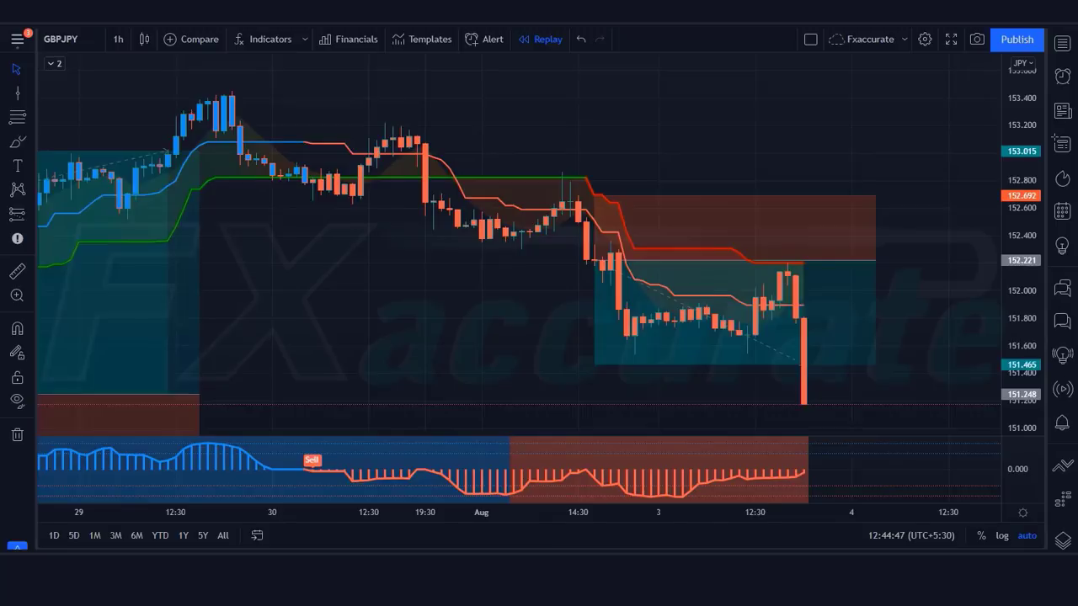
left_click_drag(850, 260, 804, 260)
left_click(859, 288)
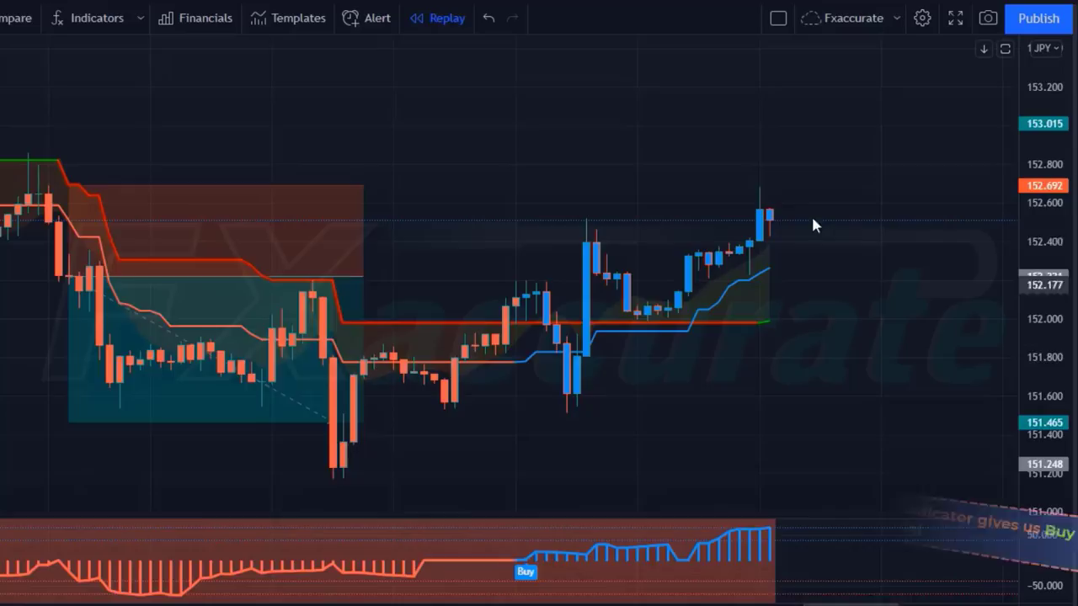
- Place a long position at 152.489 with stop 152.010 and target 153.224, and extend it to 9 August
left_click(767, 221)
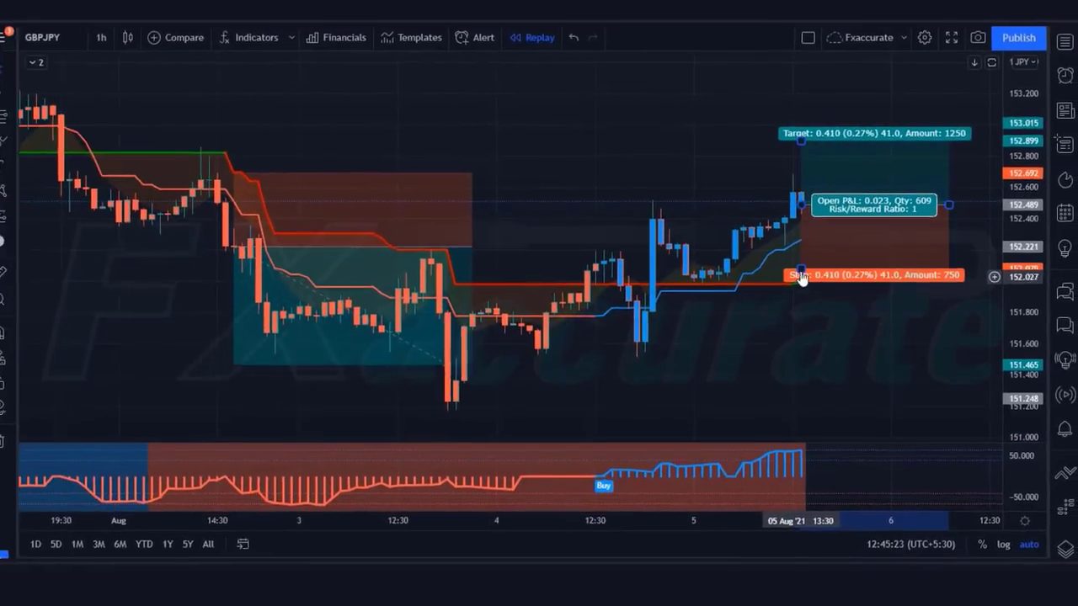
mouse_move(801, 277)
left_mouse_down()
mouse_move(803, 289)
mouse_move(804, 279)
left_mouse_up()
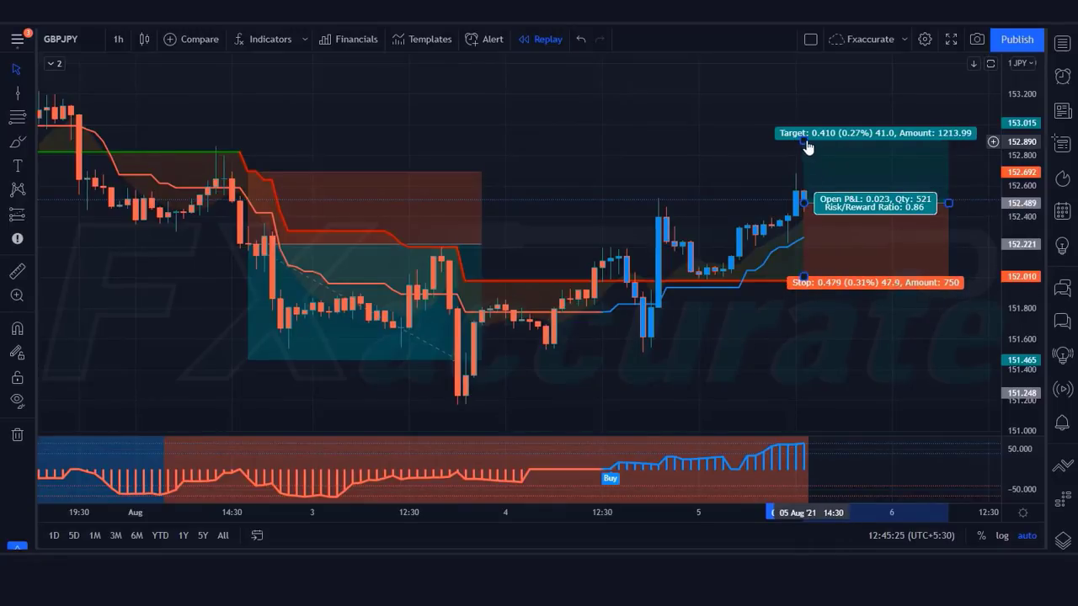
left_click_drag(805, 127, 808, 86)
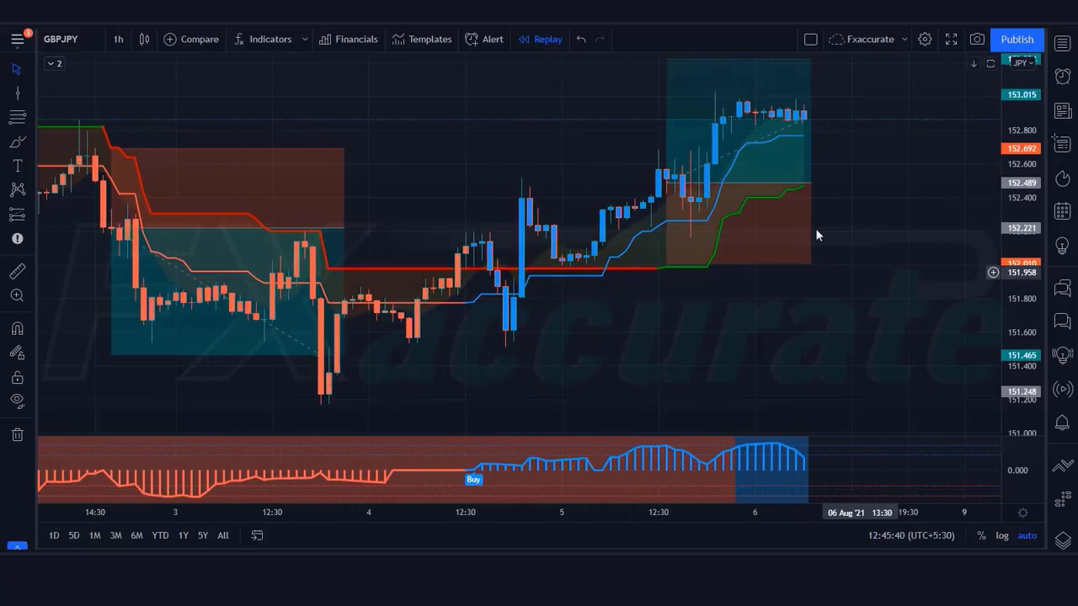
left_click_drag(809, 187, 945, 250)
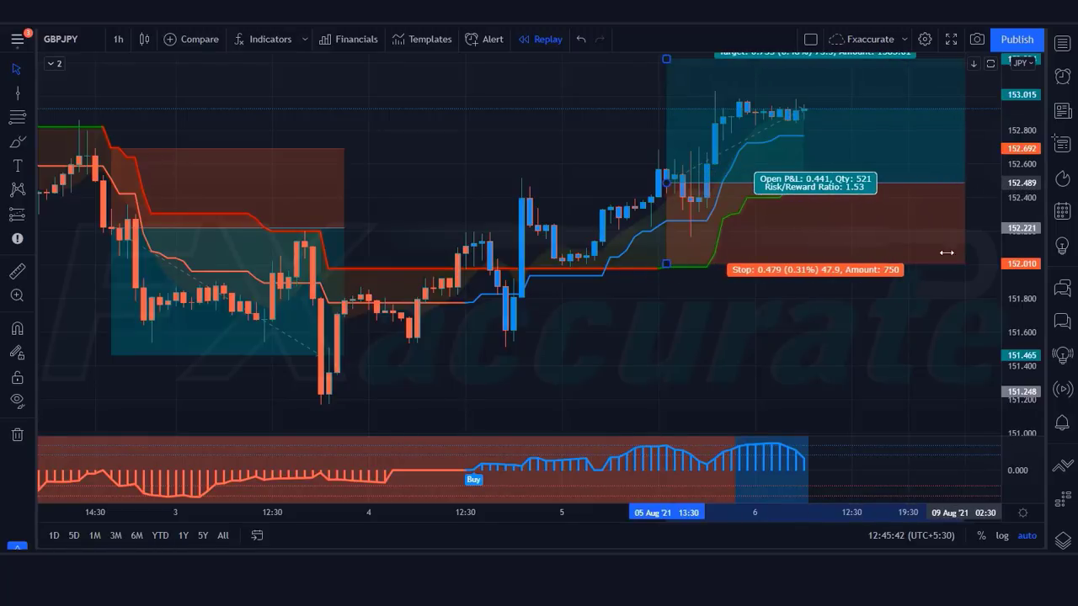
left_click(874, 382)
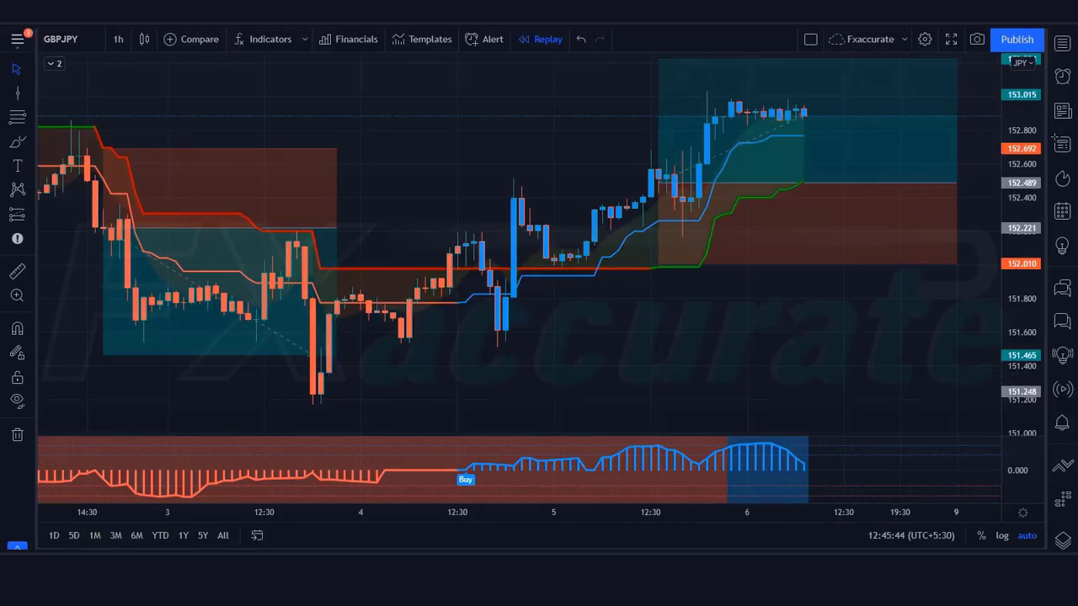
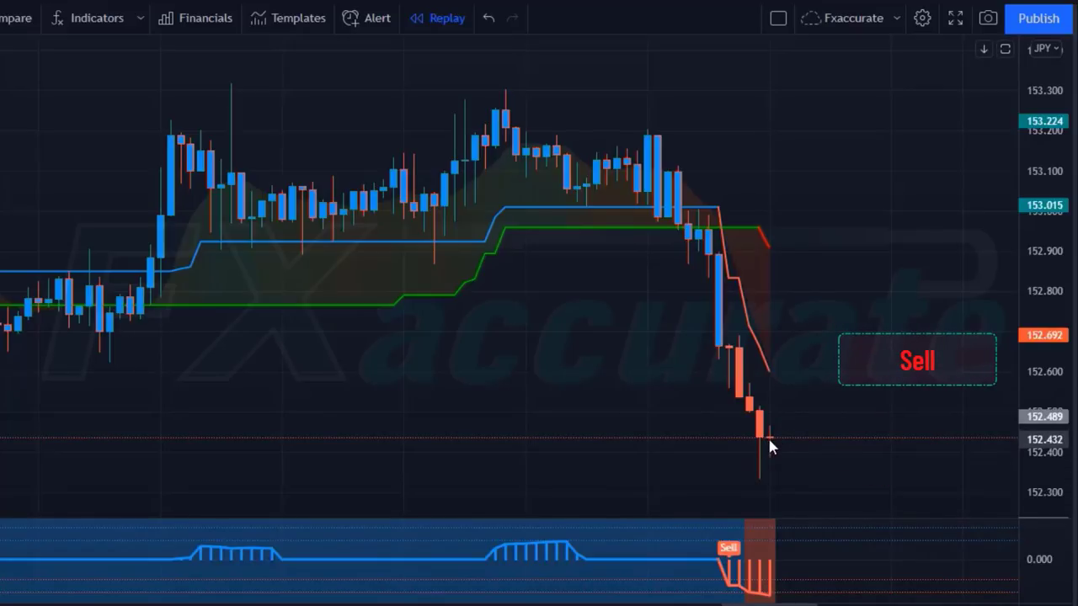
- Place a short position at 152.434 on the 13 August candle with its stop at 152.914 by the slope line and target 151.637
left_click(767, 437)
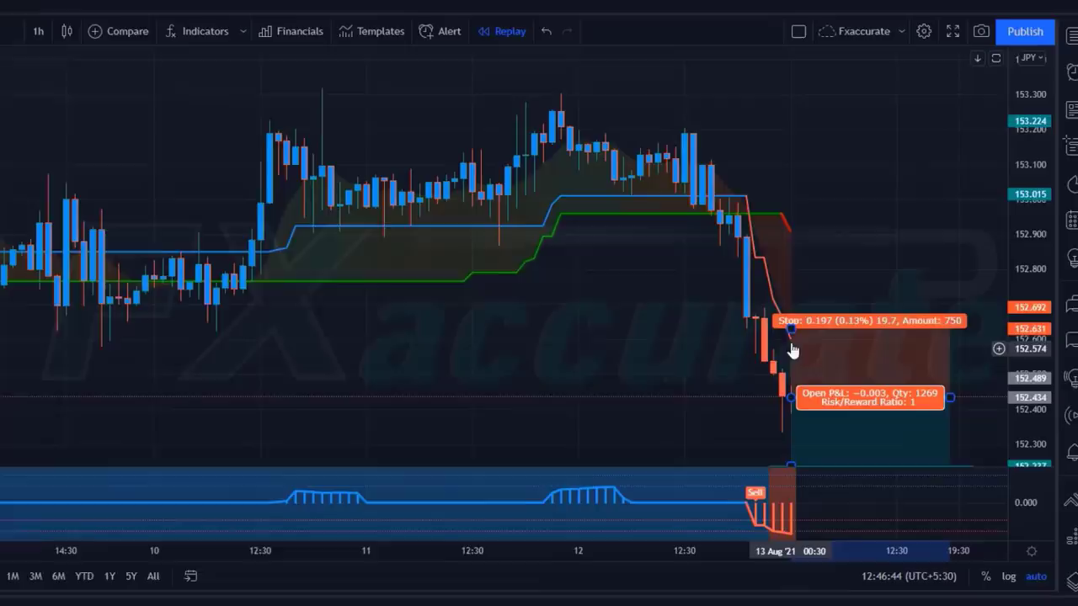
left_click_drag(791, 328, 792, 225)
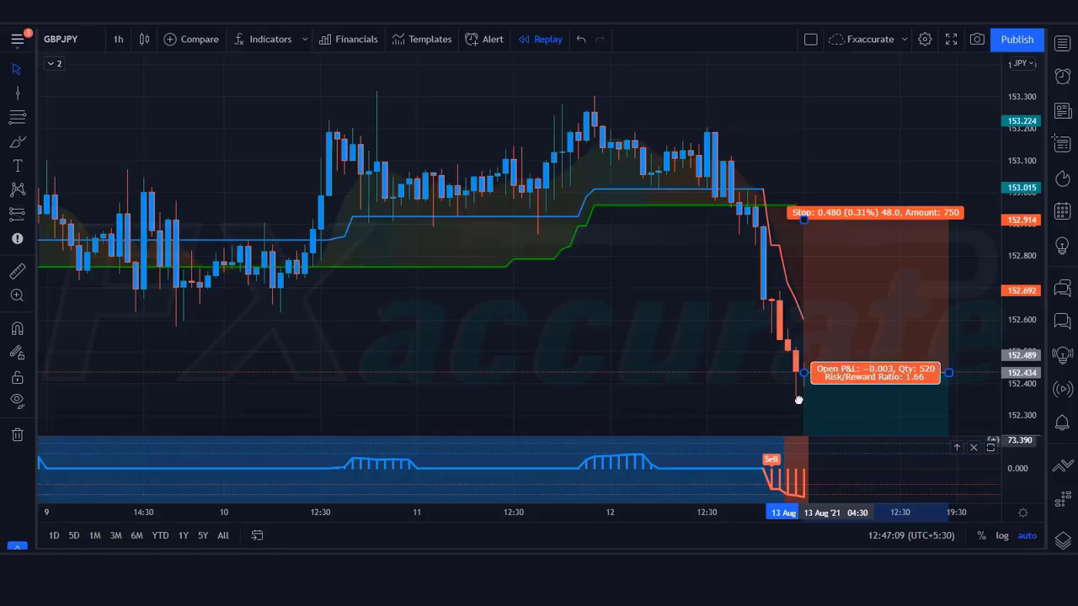
left_click(712, 376)
- Extend the 13 August short position in time so it reaches past the latest replayed candles
left_click(945, 379)
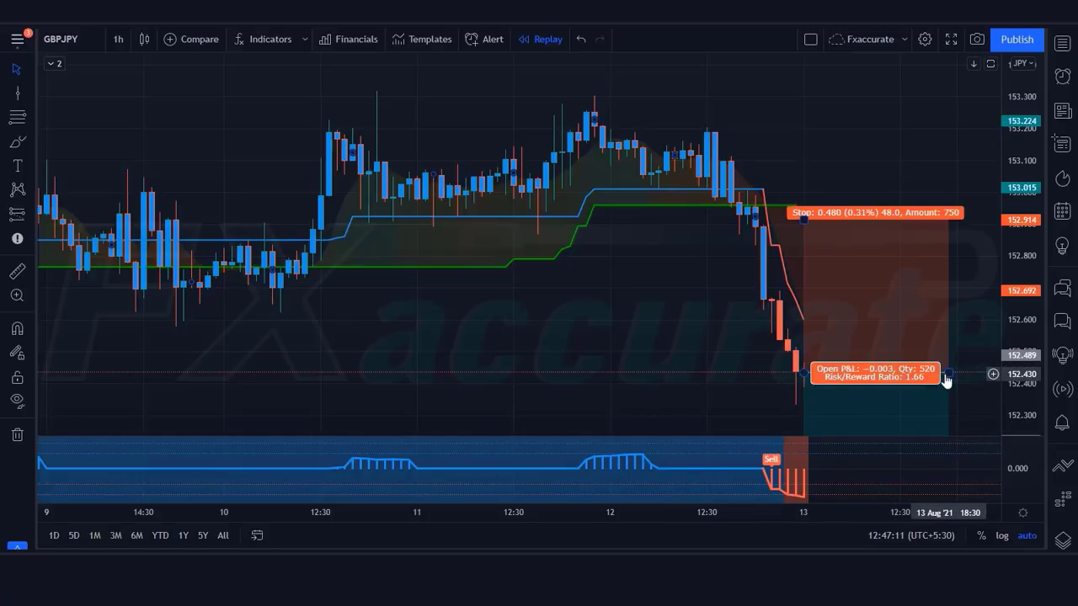
left_click_drag(959, 372, 990, 372)
left_click(639, 371)
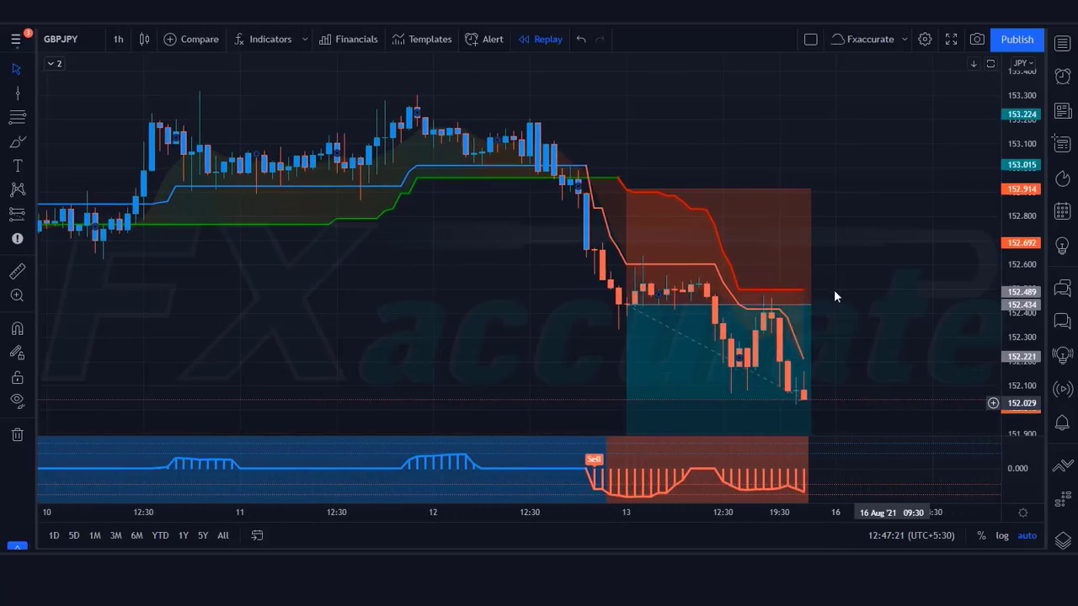
left_click(811, 305)
left_click_drag(810, 306, 988, 326)
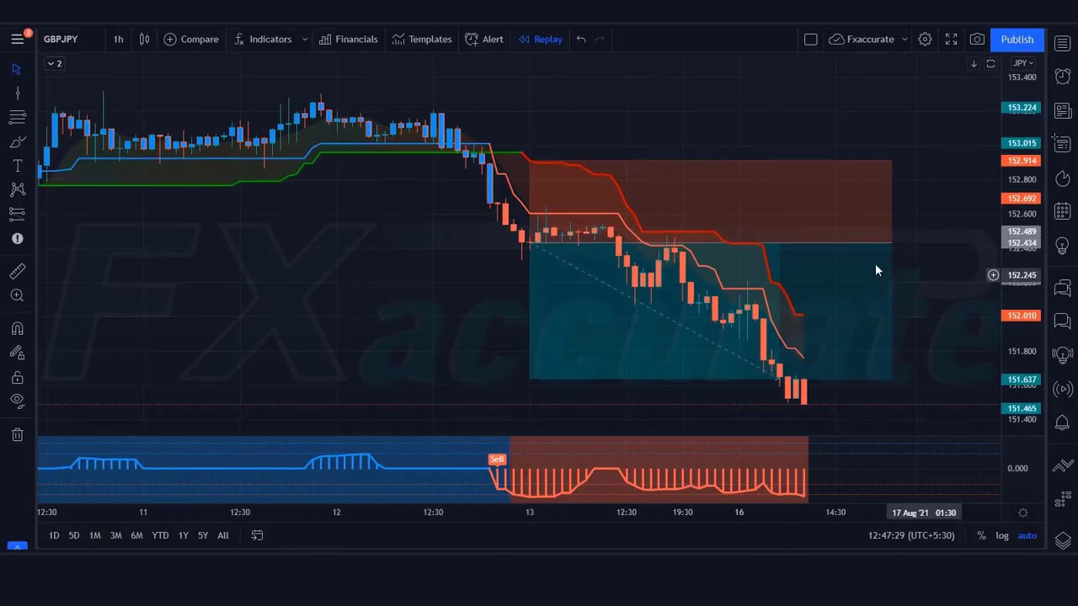
- Trim the end of the 13 August short position to just after the latest replayed candle on 16 August
left_click_drag(891, 244, 809, 248)
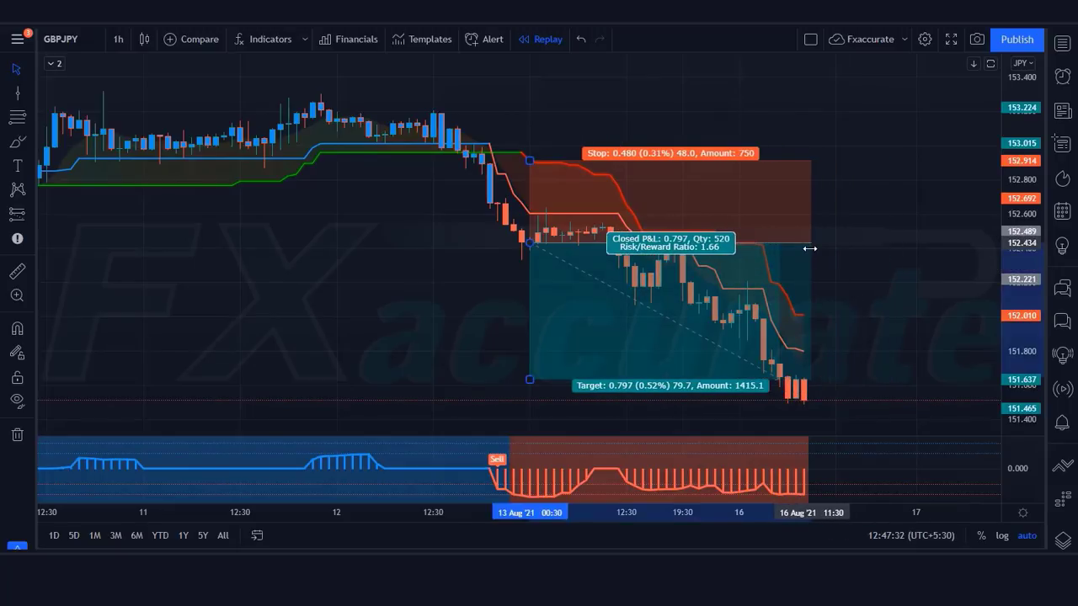
left_click(867, 287)
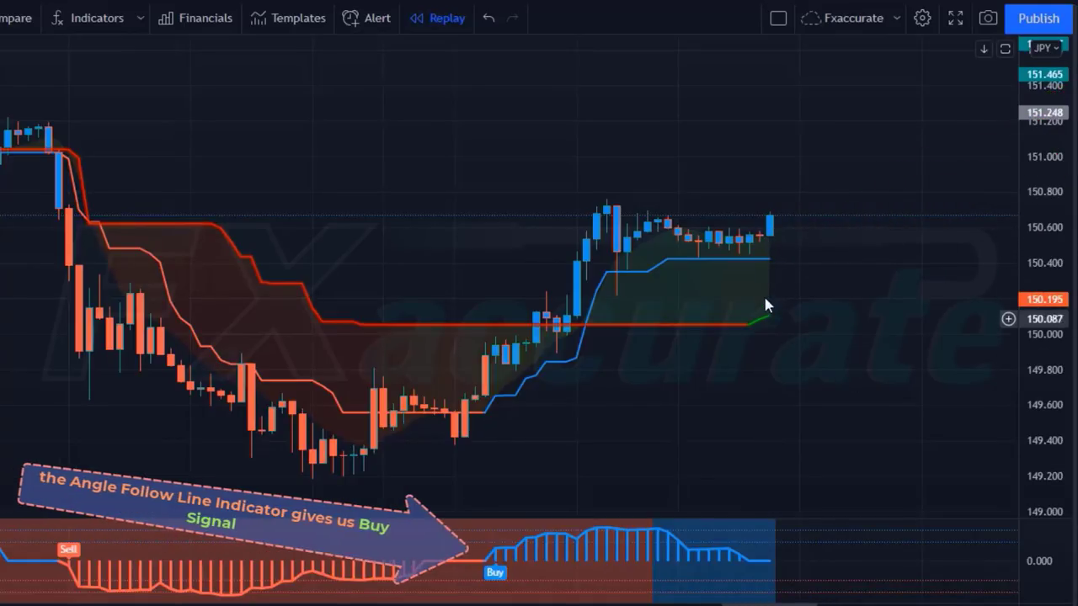
- Place a long position at 150.675 on 24 August with stop 150.116 and target 151.679, and trim its end to about 25 August
left_click(768, 218)
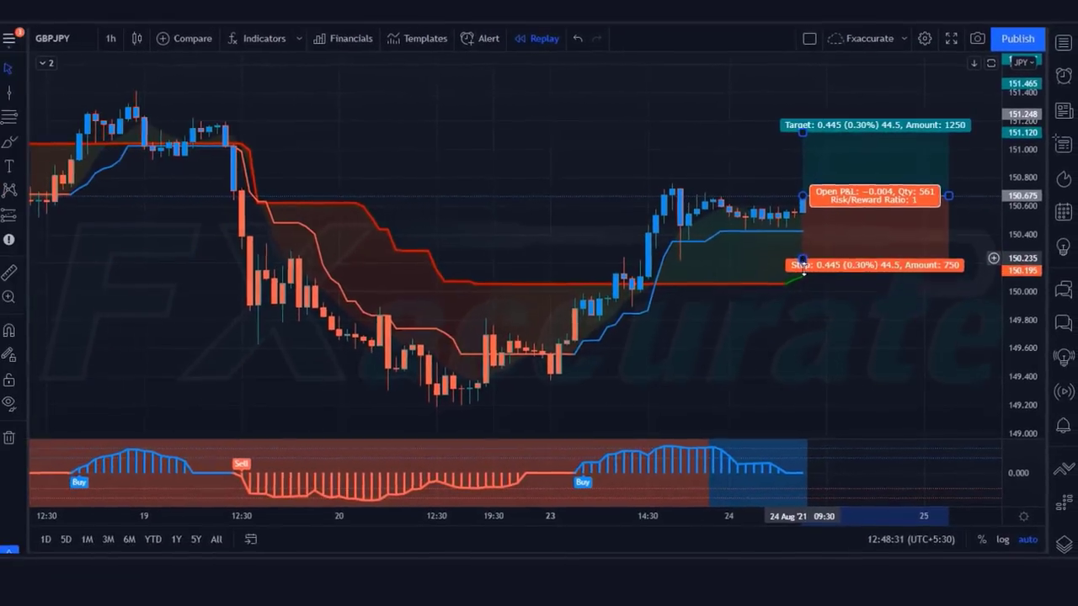
left_click_drag(802, 264, 805, 280)
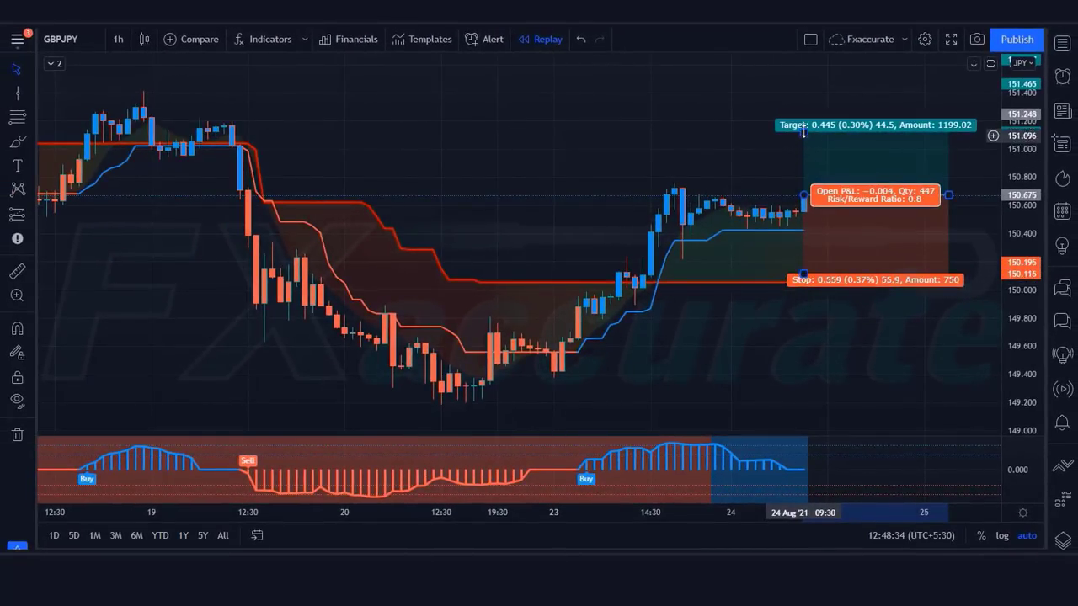
left_click_drag(800, 100, 801, 75)
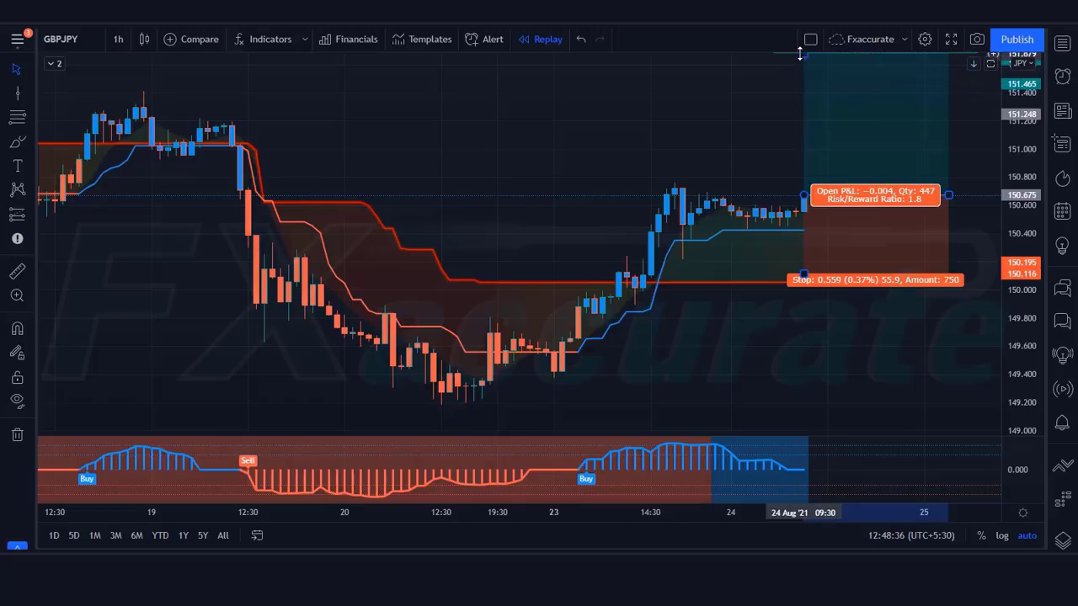
left_click(668, 294)
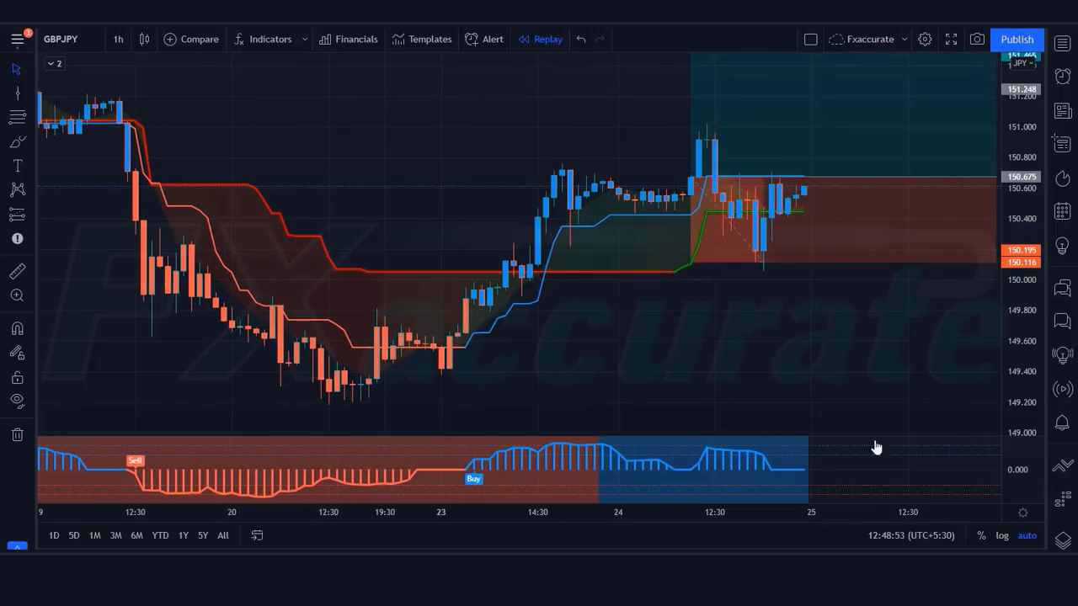
left_click(993, 179)
mouse_move(996, 180)
left_mouse_down()
mouse_move(801, 181)
mouse_move(954, 167)
mouse_move(801, 212)
left_mouse_up()
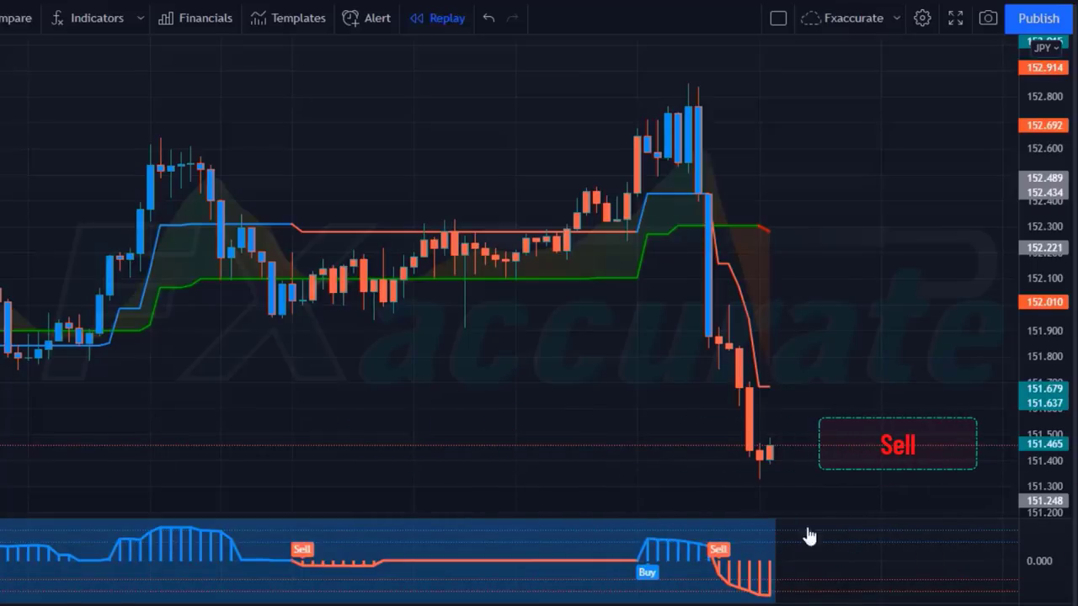
- Place a short position at 151.463 on the 15 September candle with stop 152.277 by the slope line and target 150.156
left_click(779, 445)
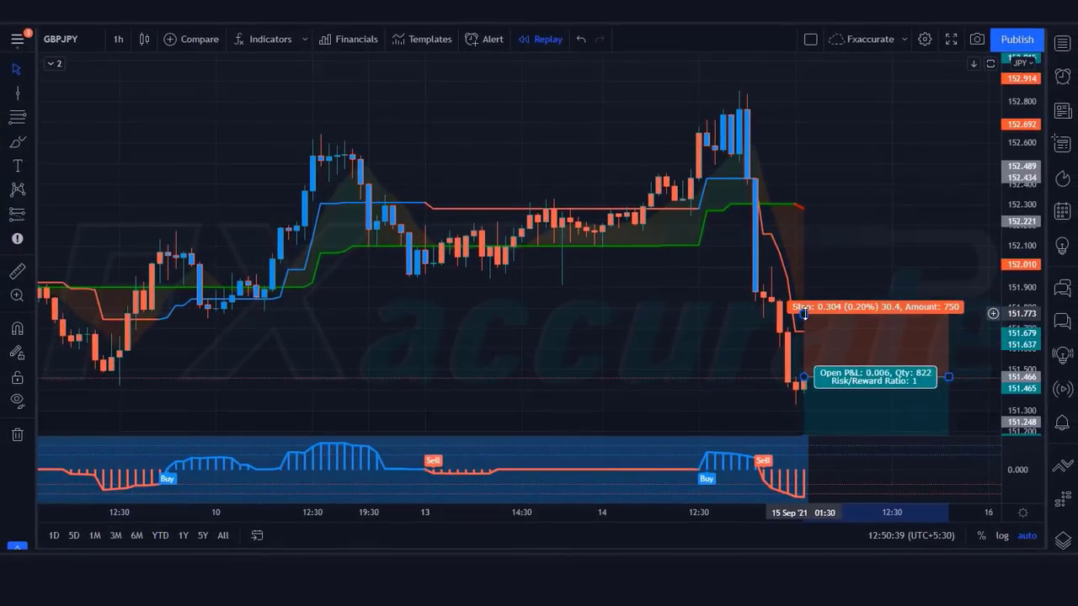
left_click_drag(804, 312, 804, 211)
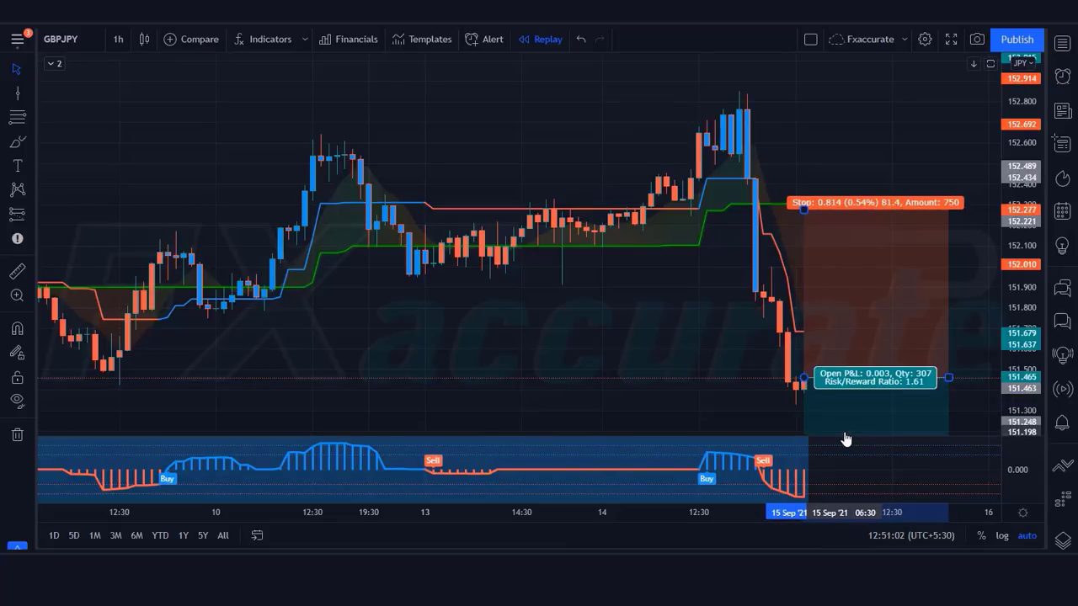
left_click(740, 402)
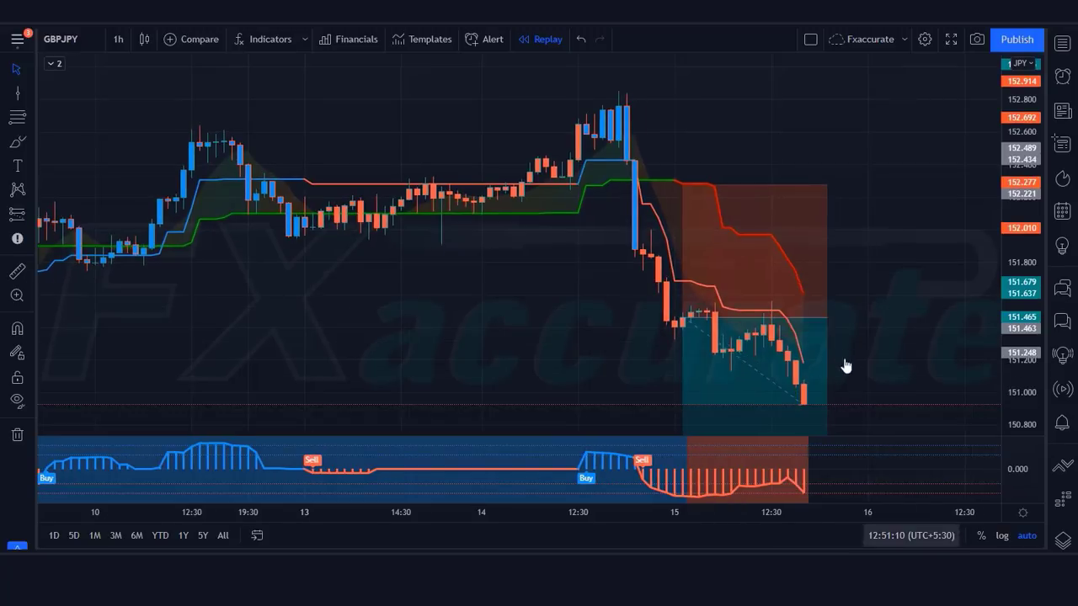
- Extend the 15 September short position past the replayed candles and trim its end to the target candle on 20 September
left_click(819, 310)
left_click_drag(819, 310, 996, 312)
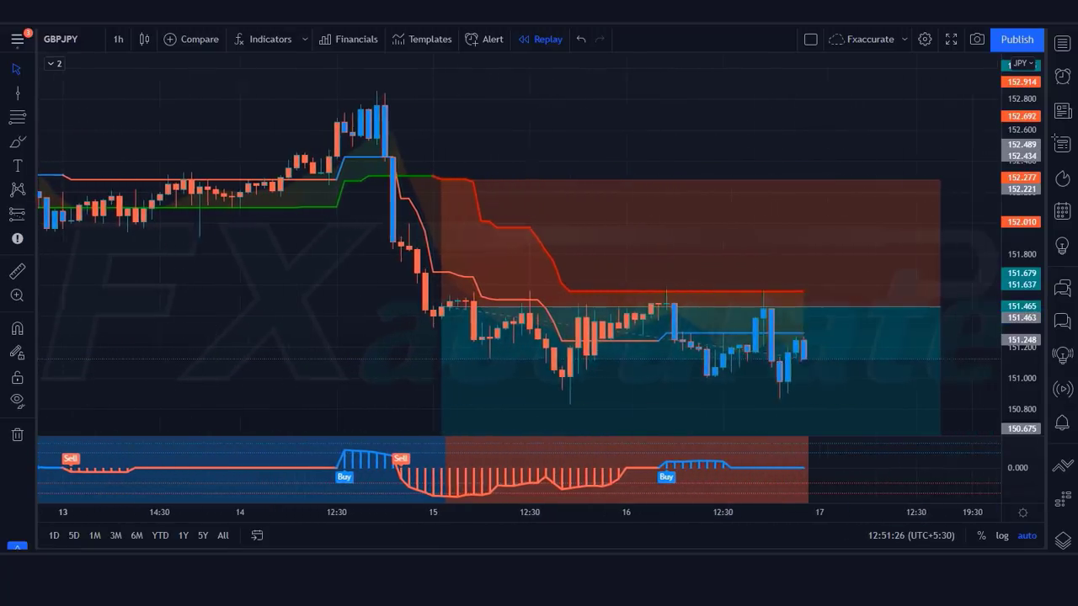
left_click_drag(835, 304, 997, 305)
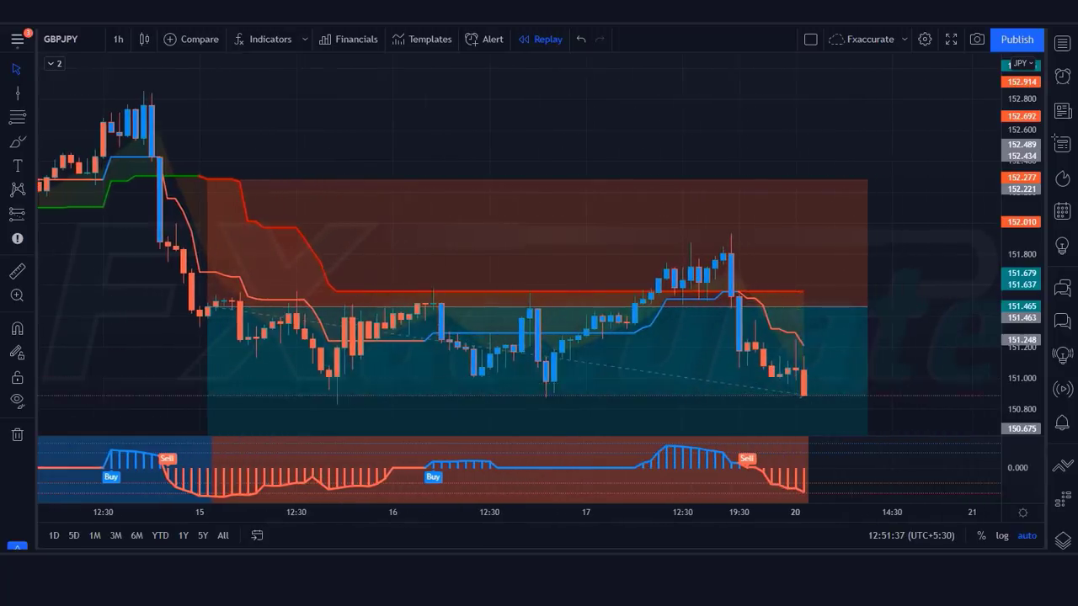
left_click_drag(794, 261, 906, 277)
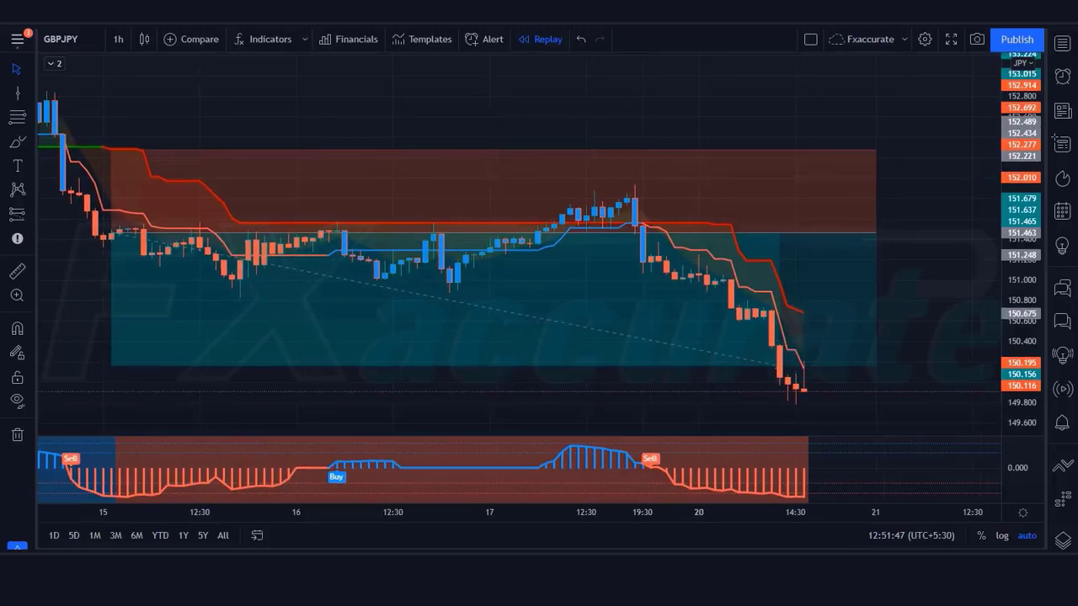
left_click_drag(839, 188, 771, 187)
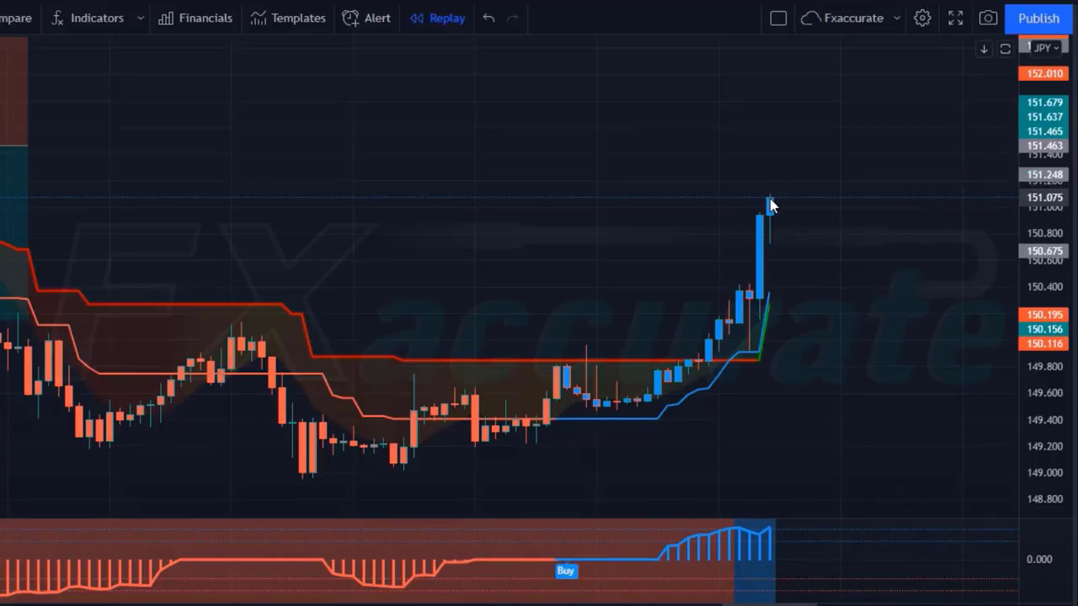
- Place a long position at 151.075 on the 23 September candle with stop 150.308 and target 152.245
left_click(770, 200)
left_click_drag(777, 276, 807, 258)
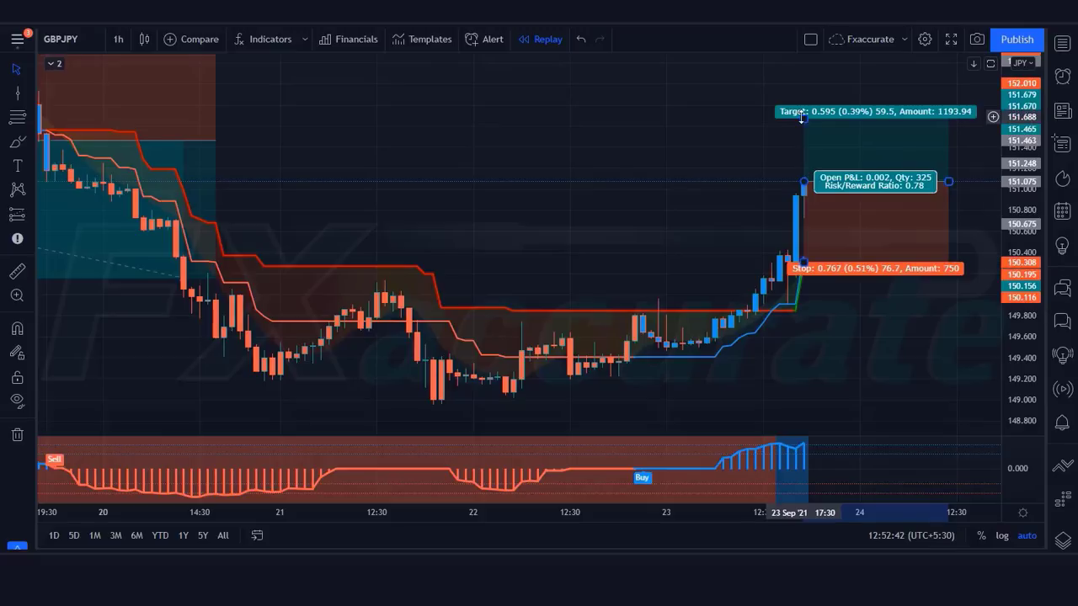
left_click_drag(803, 119, 804, 59)
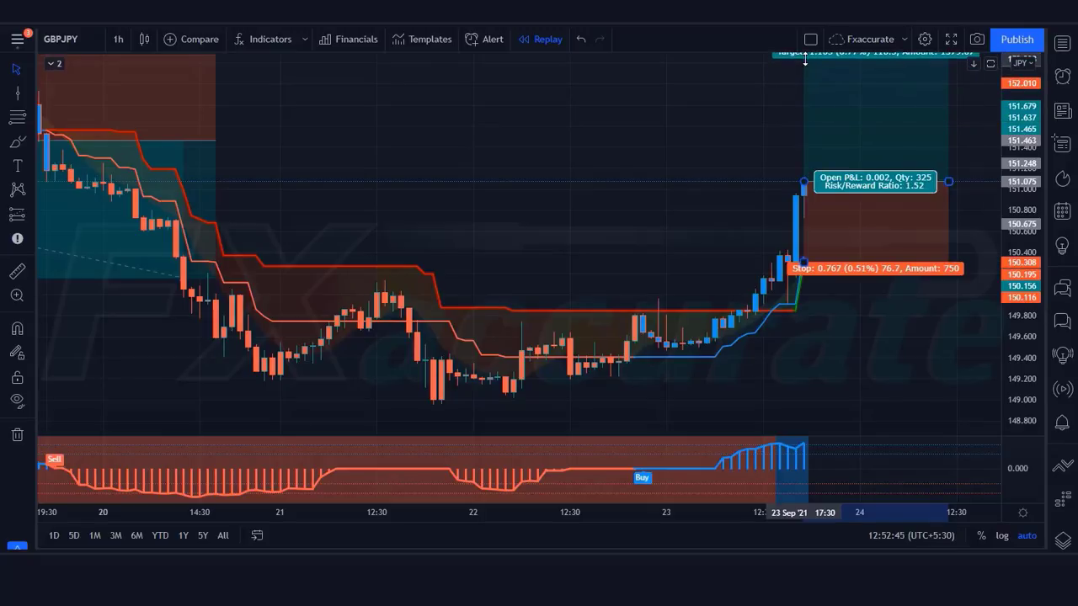
left_click(709, 166)
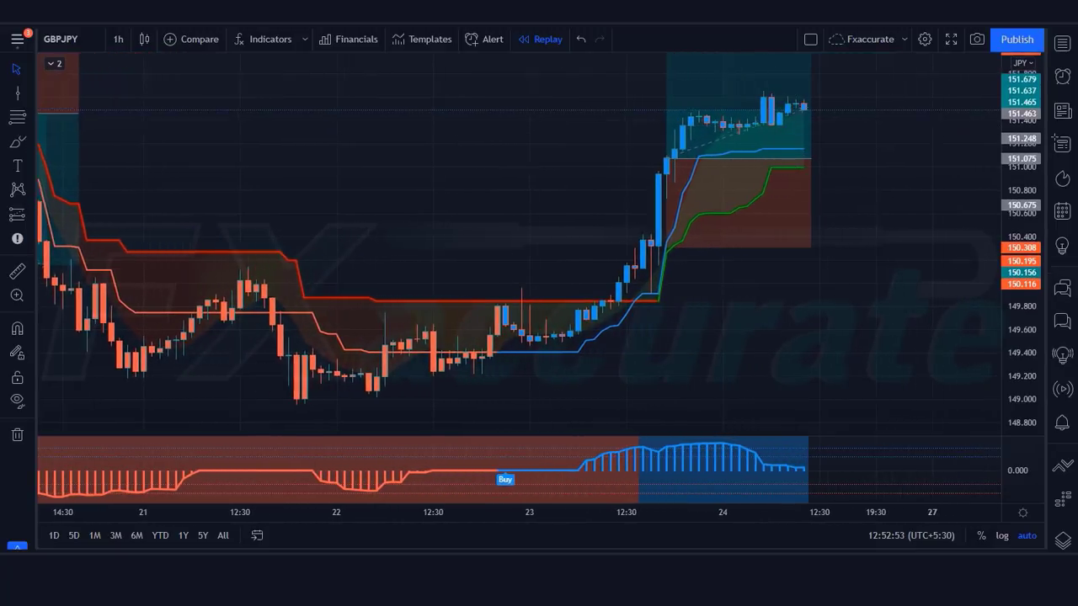
- Extend the 23 September long position past the replayed candles and trim its end to the target candle on 28 September
left_click_drag(804, 166, 994, 165)
left_click(907, 376)
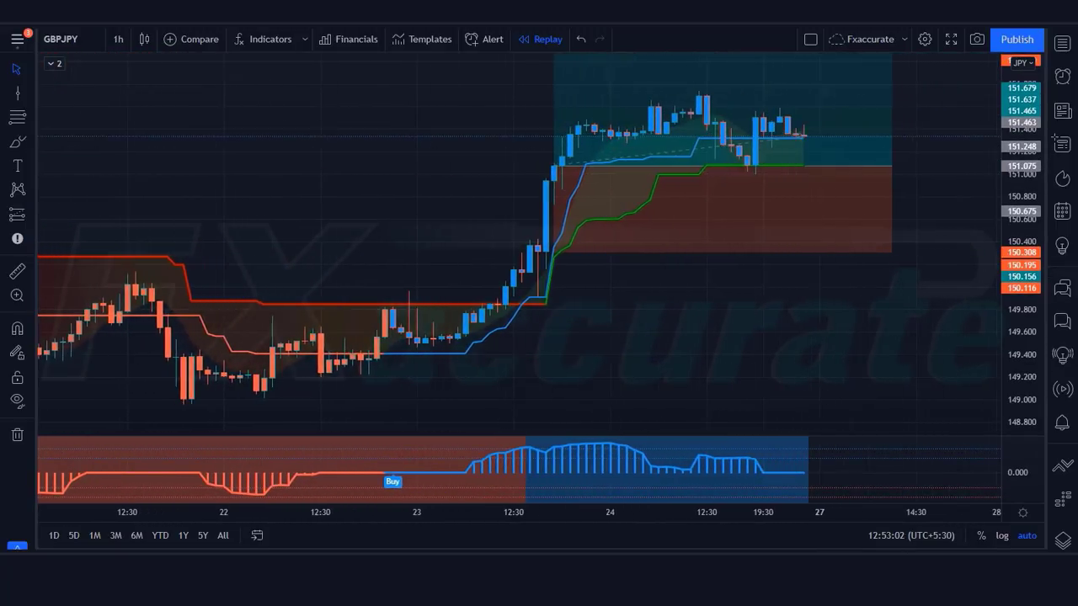
left_click(800, 179)
left_click_drag(801, 179, 994, 165)
left_click(887, 375)
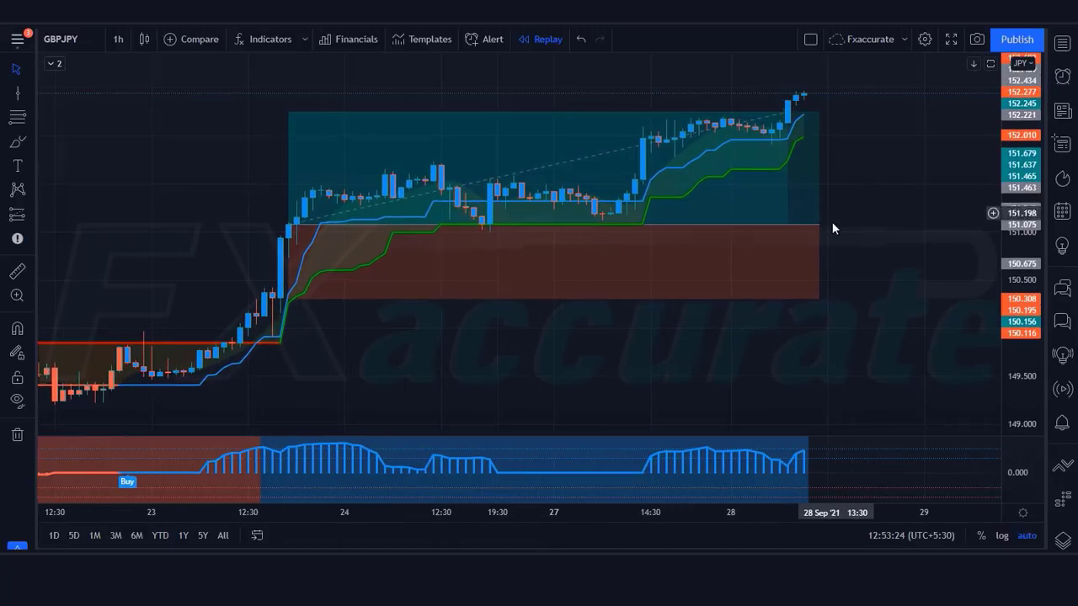
left_click_drag(821, 223, 796, 224)
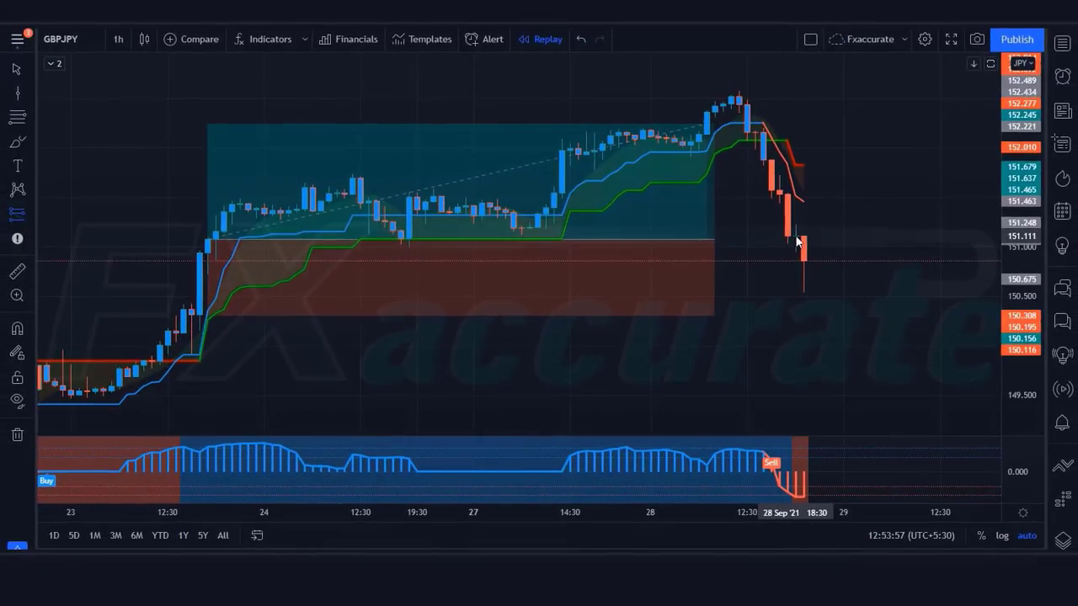
- Place a short position at 151.111 on the 28 September candle with stop 151.806 by the slope line and target 150.028
left_click(796, 240)
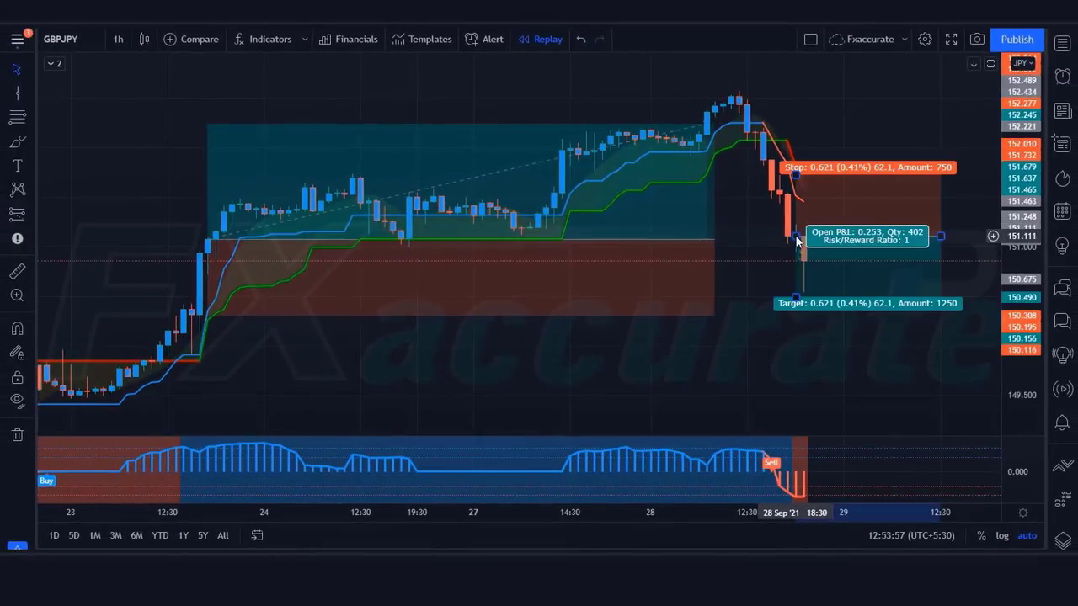
left_click_drag(795, 172, 797, 167)
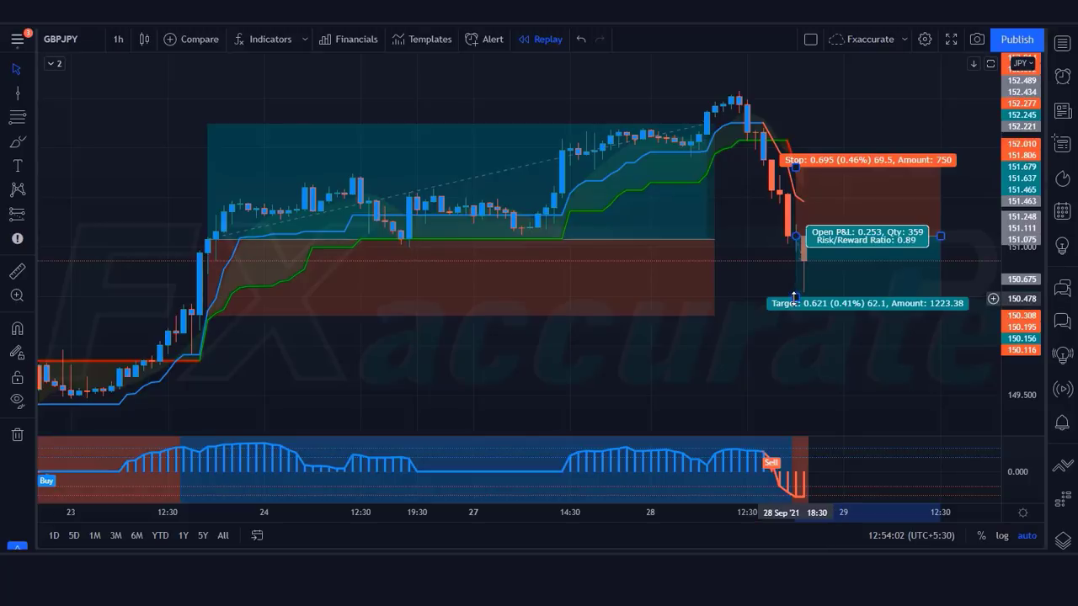
left_click_drag(795, 299, 795, 340)
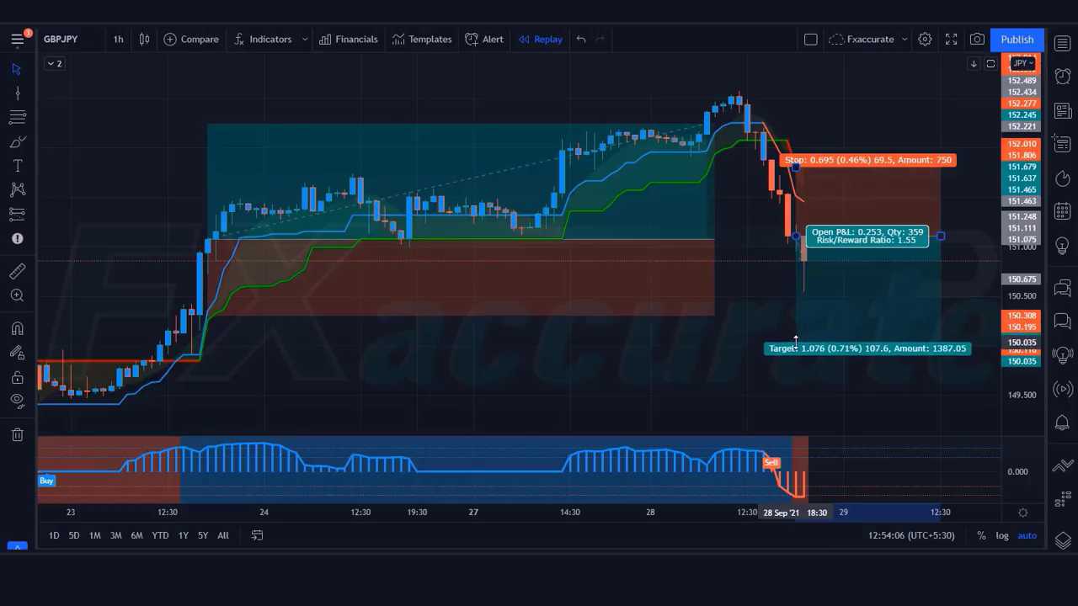
left_click(668, 306)
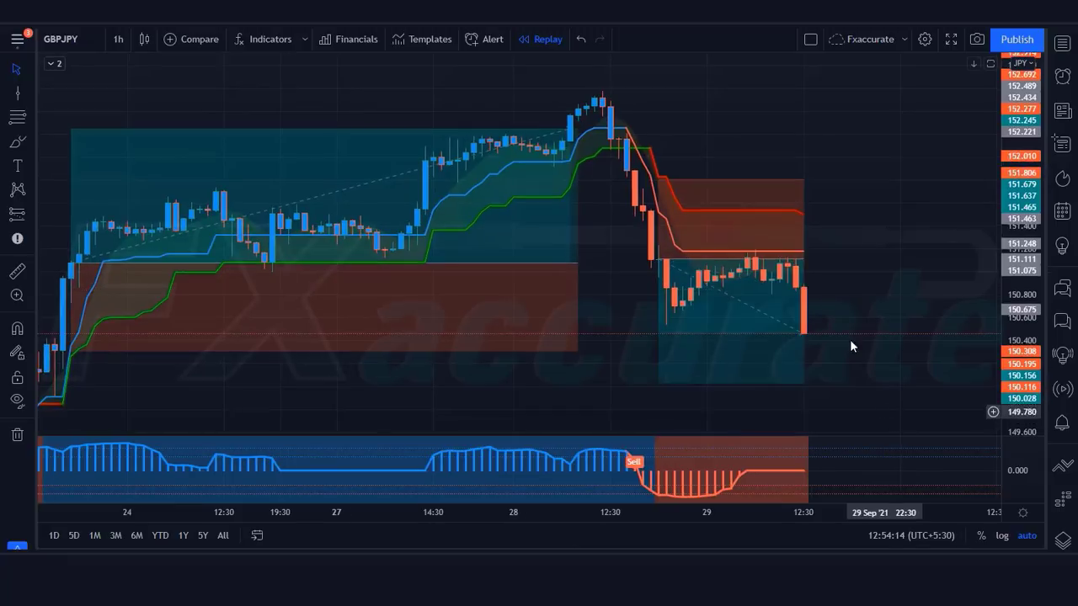
- Extend the 28 September short position to 30 September, and trim its end to shortly after the candle that reaches the target
left_click(804, 259)
left_click_drag(896, 262, 988, 262)
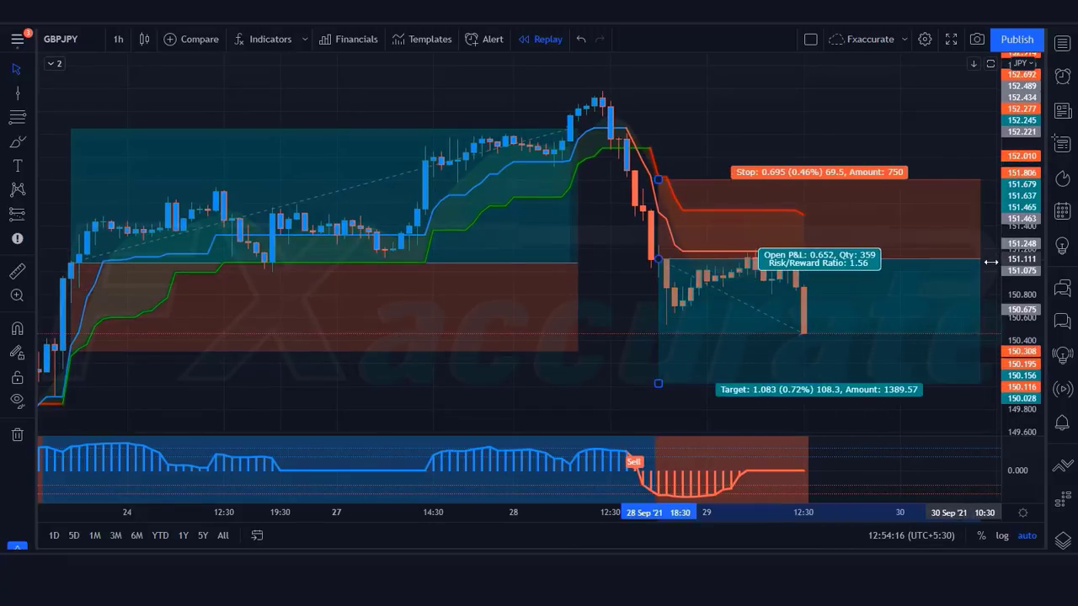
left_click(915, 377)
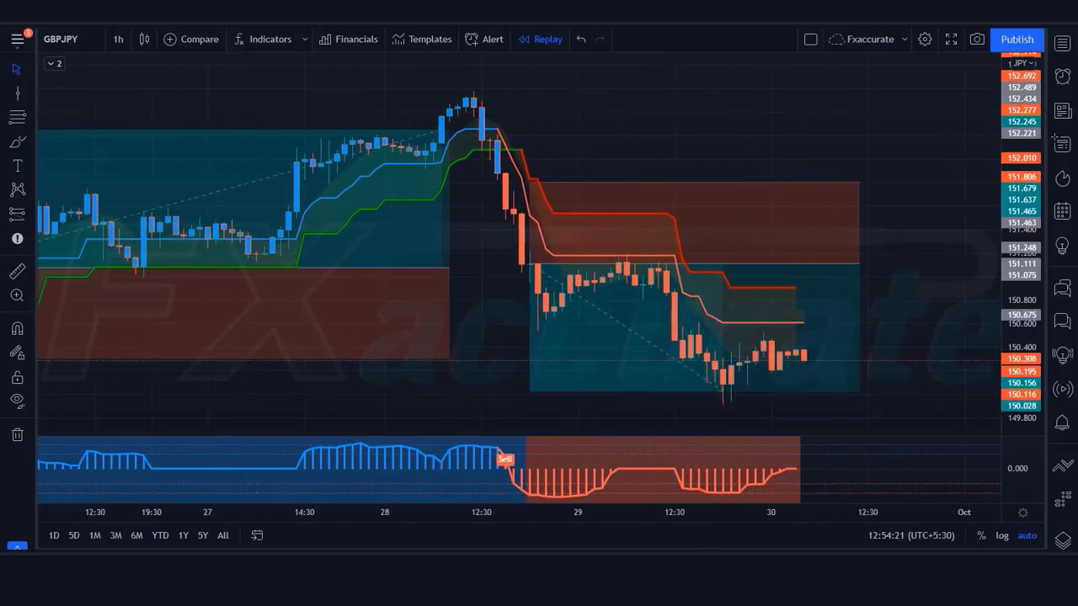
left_click(771, 272)
left_click(873, 349)
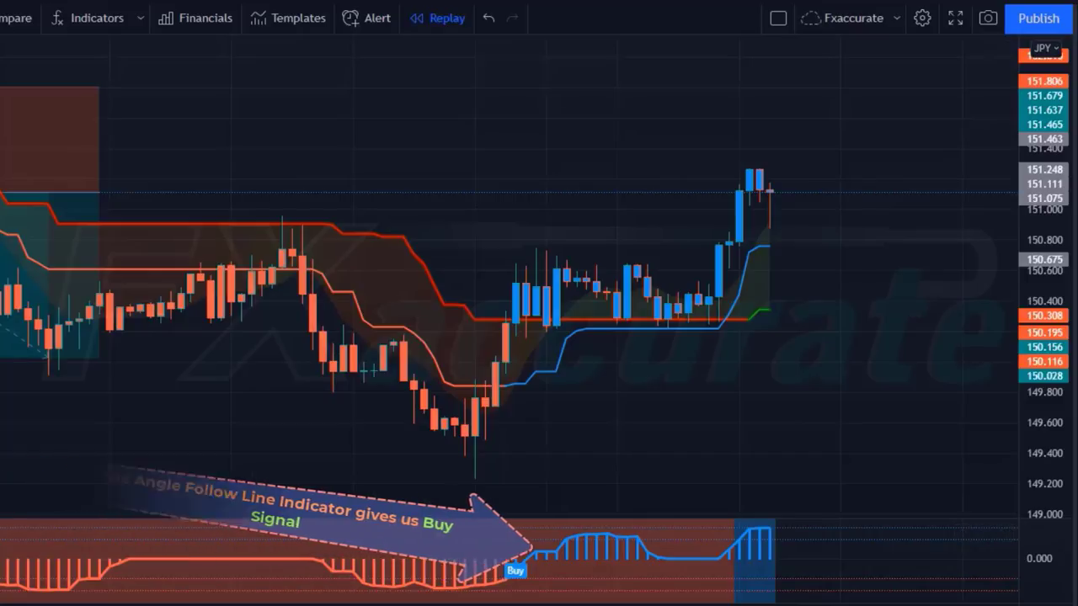
- Place a long position at 151.125 on 4 October with stop 150.361 and target 152.468
left_click(765, 194)
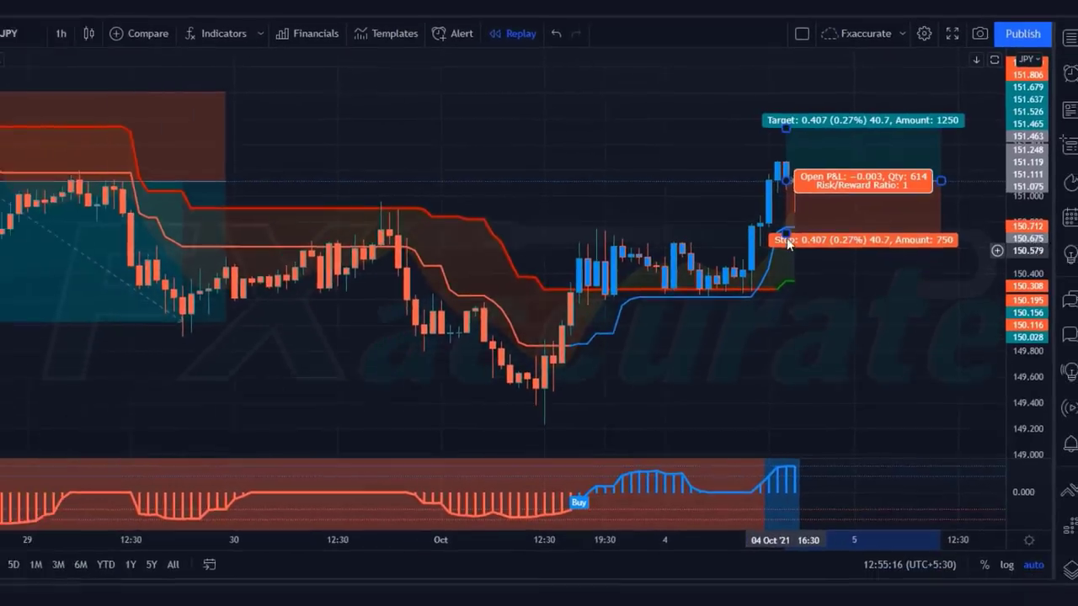
left_click_drag(760, 257, 761, 324)
left_click_drag(797, 282, 797, 268)
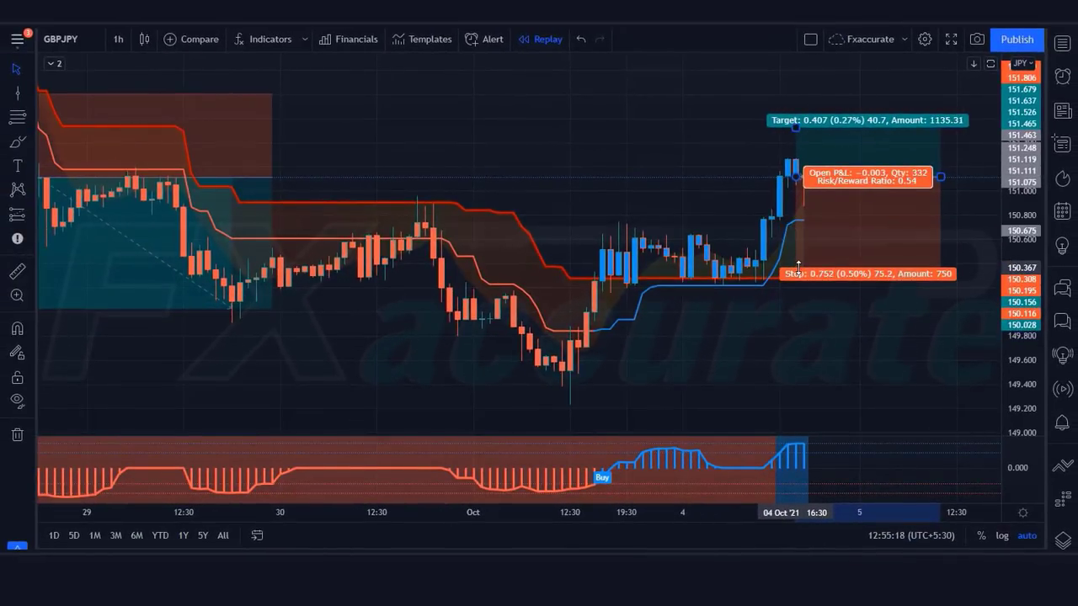
left_click_drag(793, 129, 796, 55)
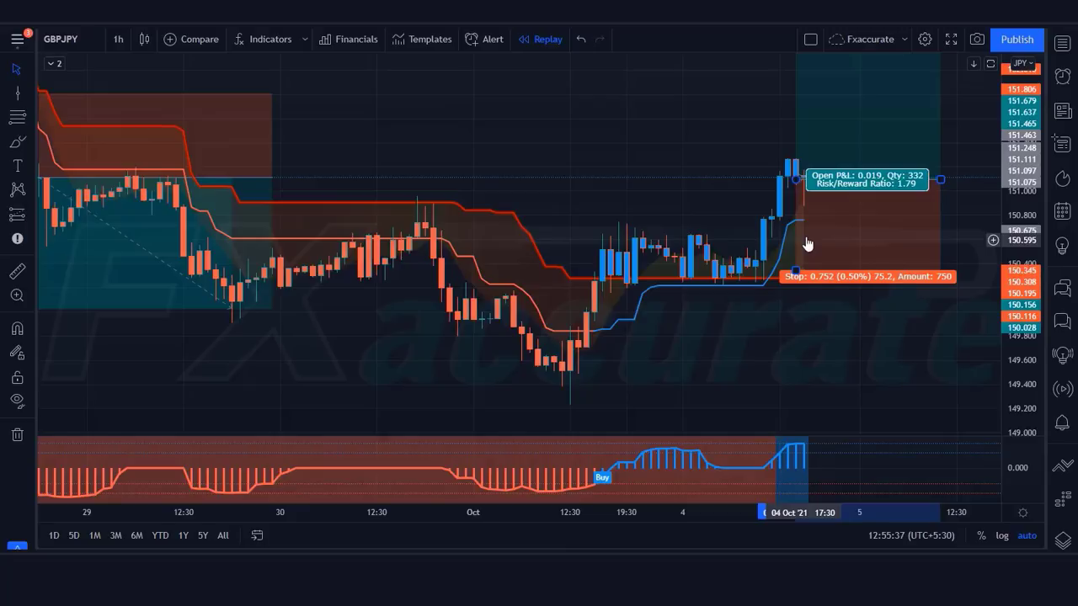
left_click_drag(796, 266, 798, 269)
left_click(909, 488)
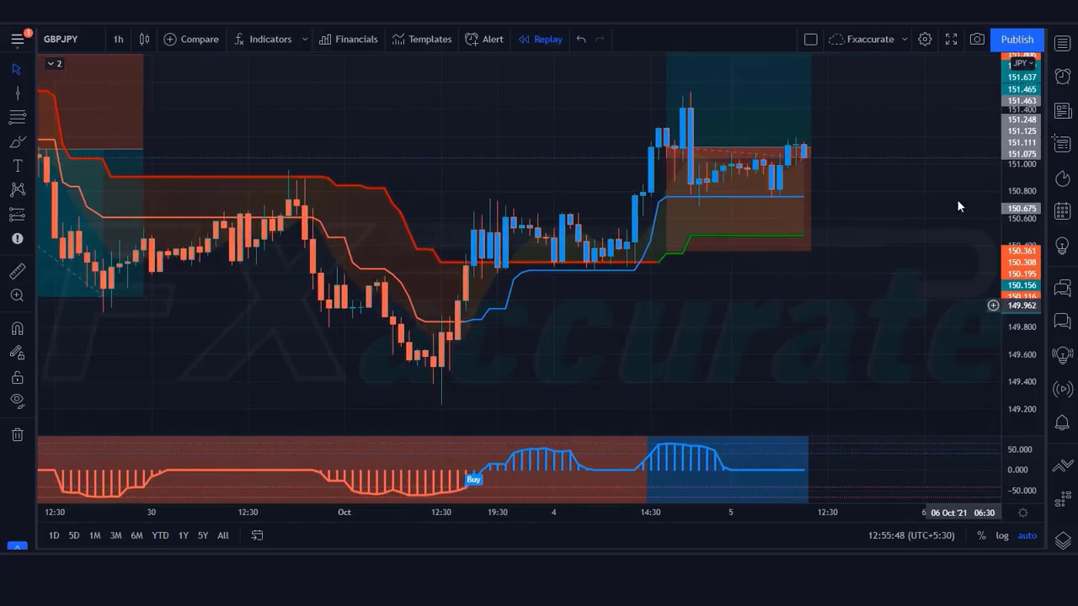
- Extend the 4 October long position past the replayed candles and trim its end to just after the target candle on 8 October
left_click_drag(805, 152, 997, 152)
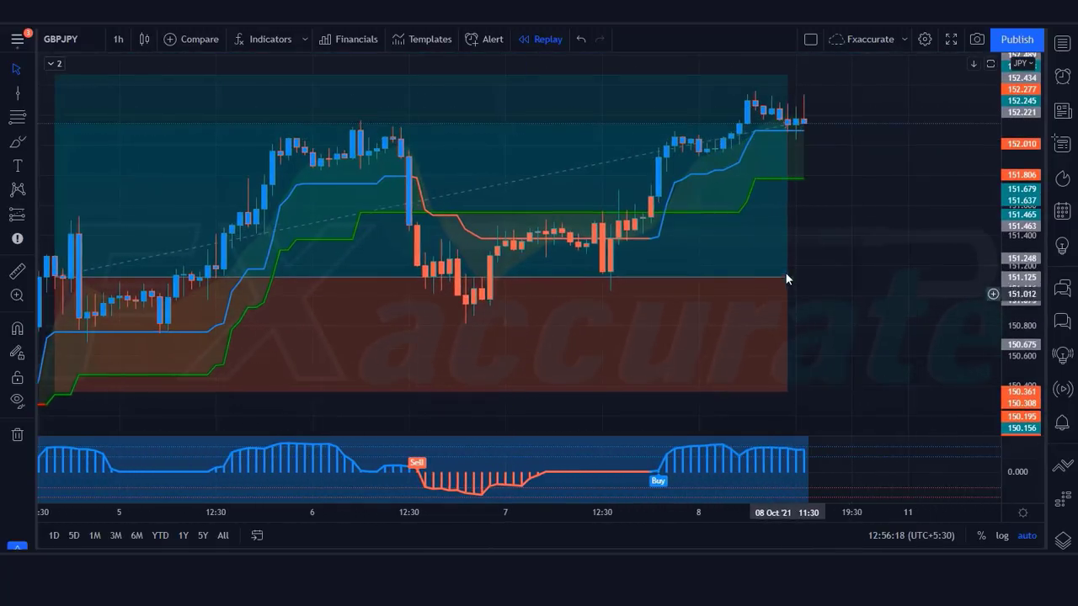
left_click_drag(786, 272, 995, 276)
left_click(884, 434)
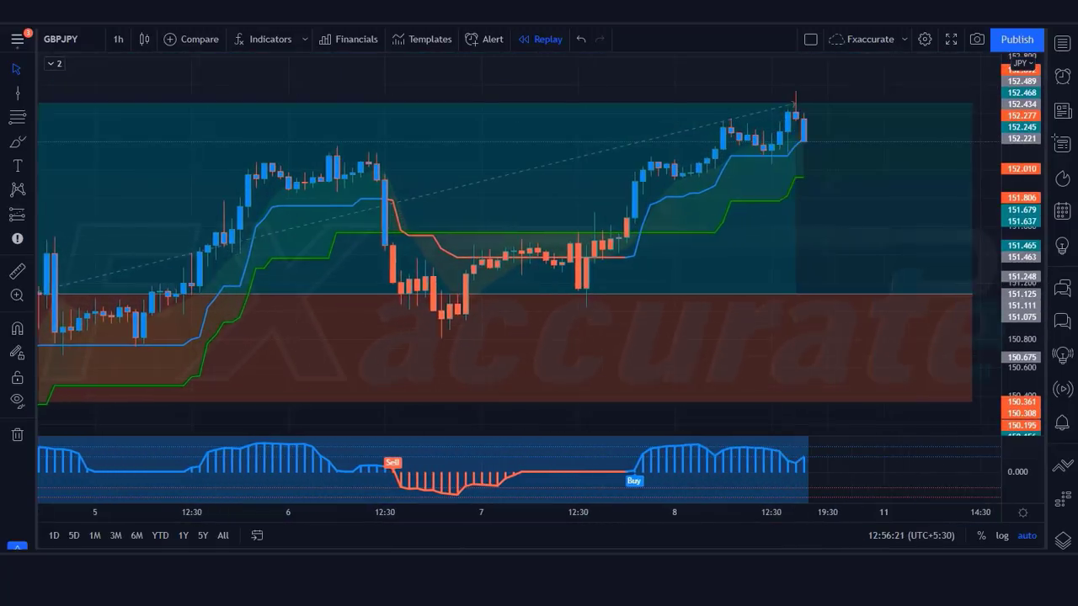
left_click(891, 322)
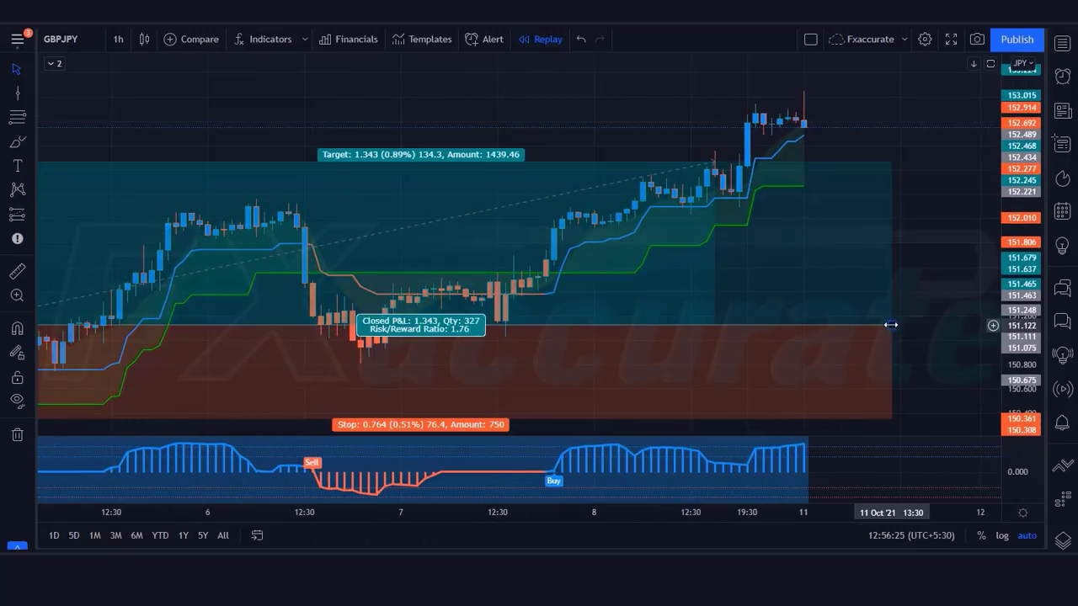
left_click_drag(891, 322, 748, 321)
left_click(969, 524)
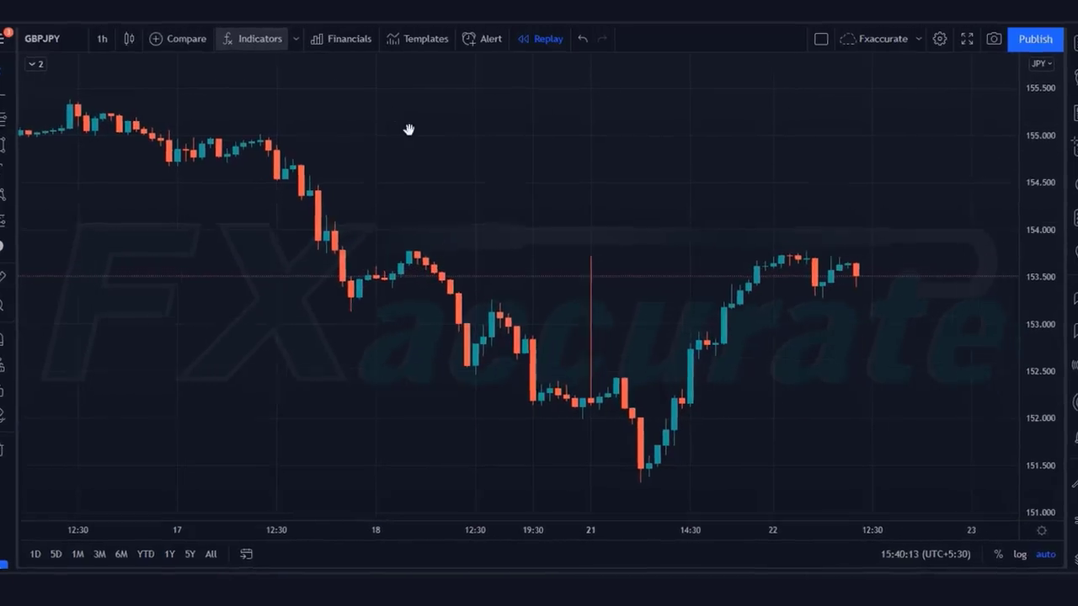
- Search the indicator library for "aafli" and add the Angle Attack Follow Line Indicator to the chart
key("/")
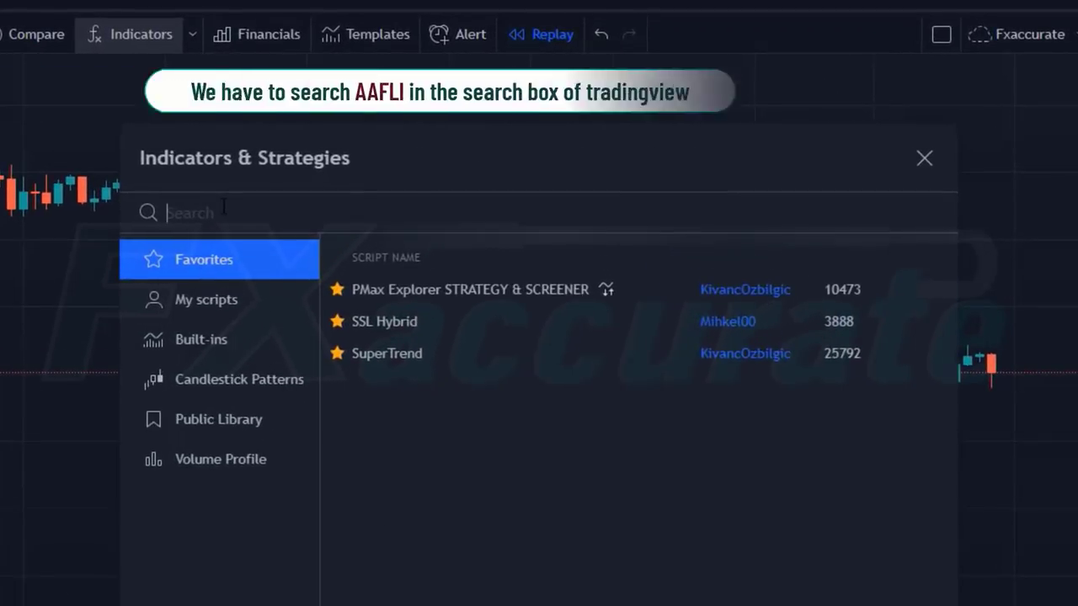
type("aafli")
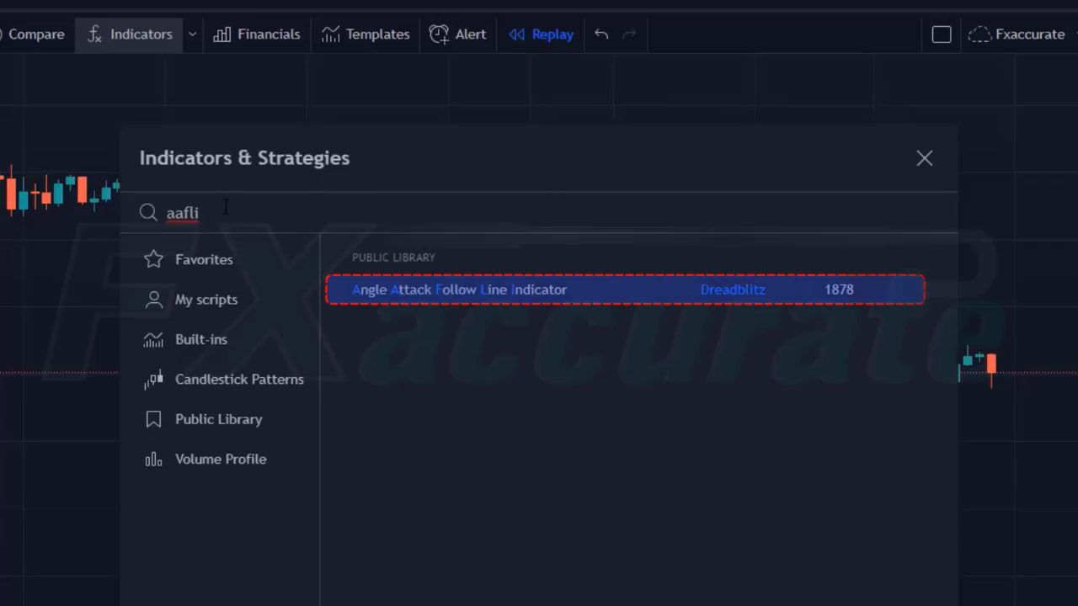
left_click(408, 292)
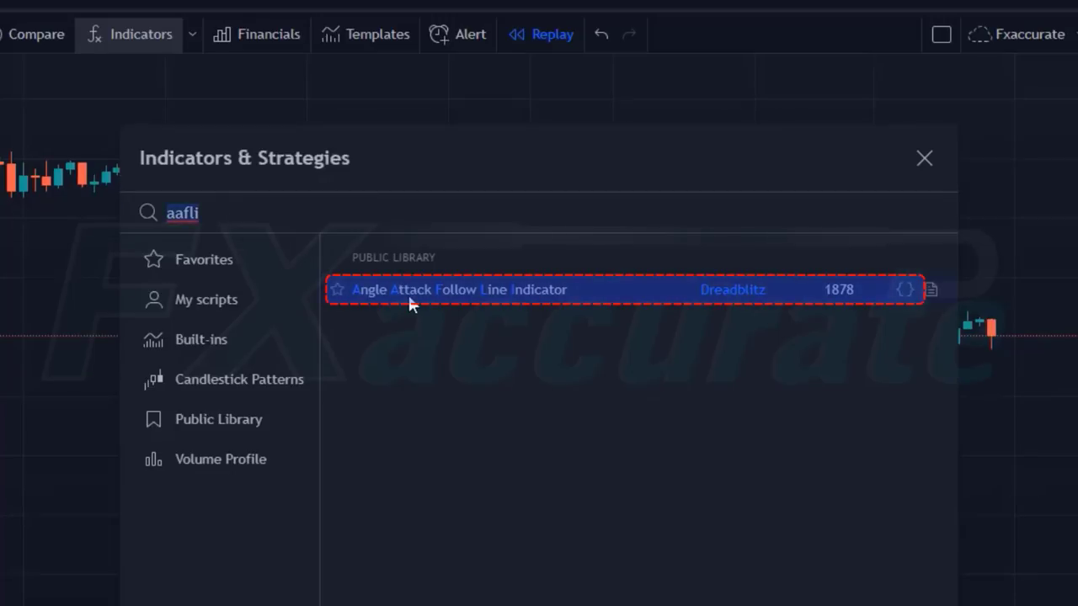
left_click(924, 158)
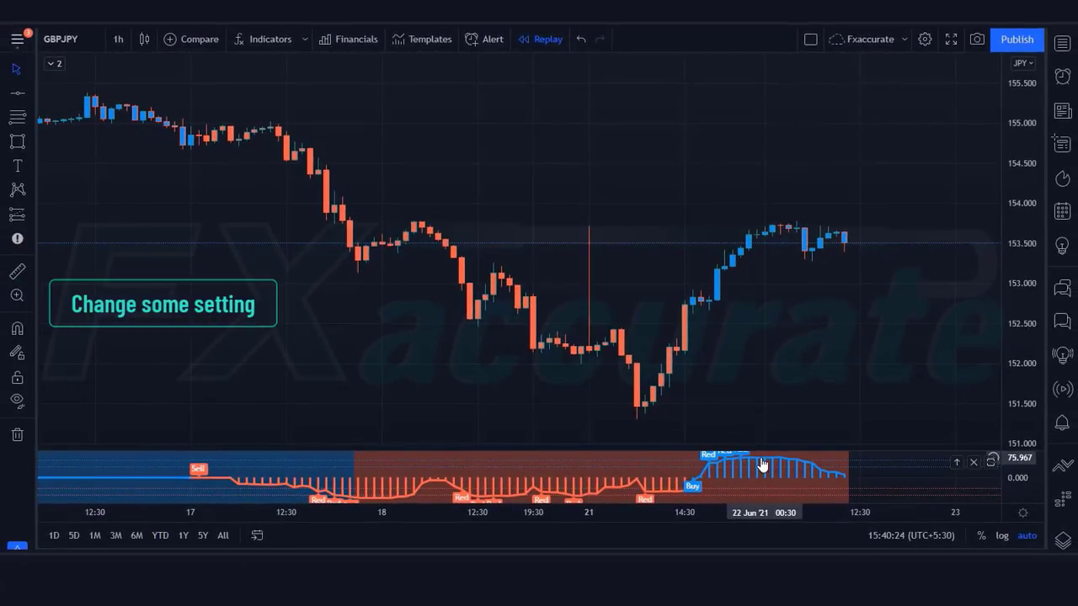
- Hide the Add Sell 1, Add Buy 1, Reduce Buy 1 to 5 and Reduce Sell 1 markers in the AAFLI style settings
double_click(639, 432)
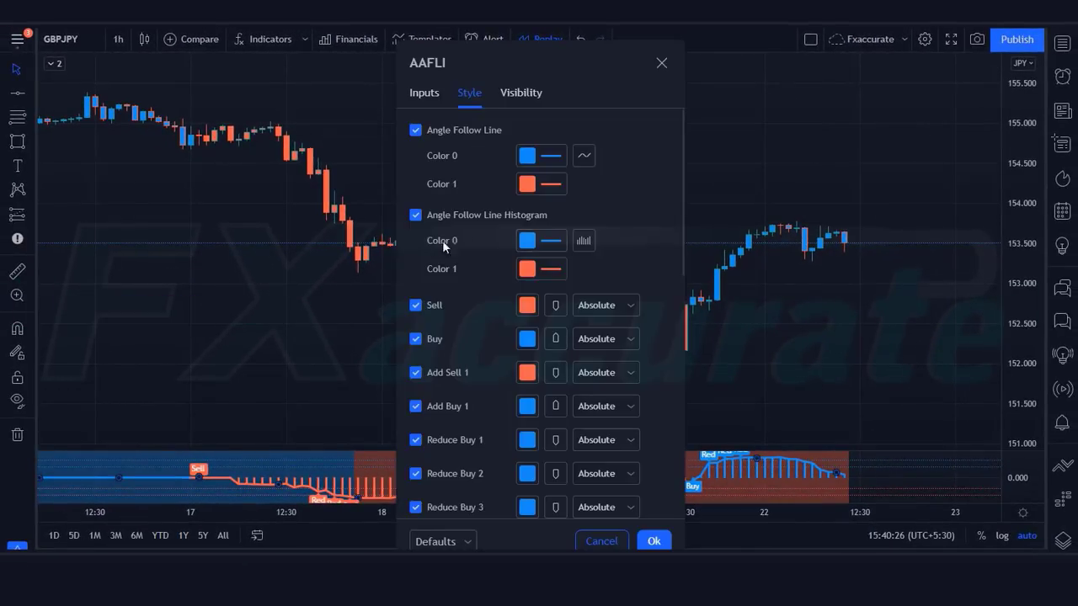
scroll(434, 238, "down", 3)
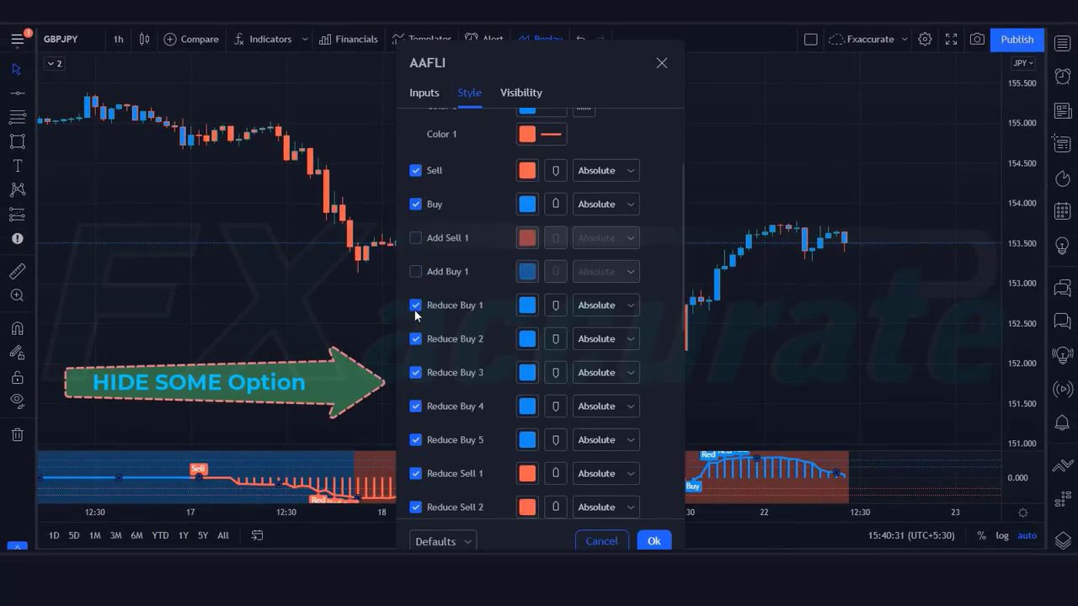
left_click(415, 372)
left_click(416, 406)
scroll(419, 375, "down", 2)
left_click(416, 373)
left_click(416, 406)
scroll(418, 400, "down", 2)
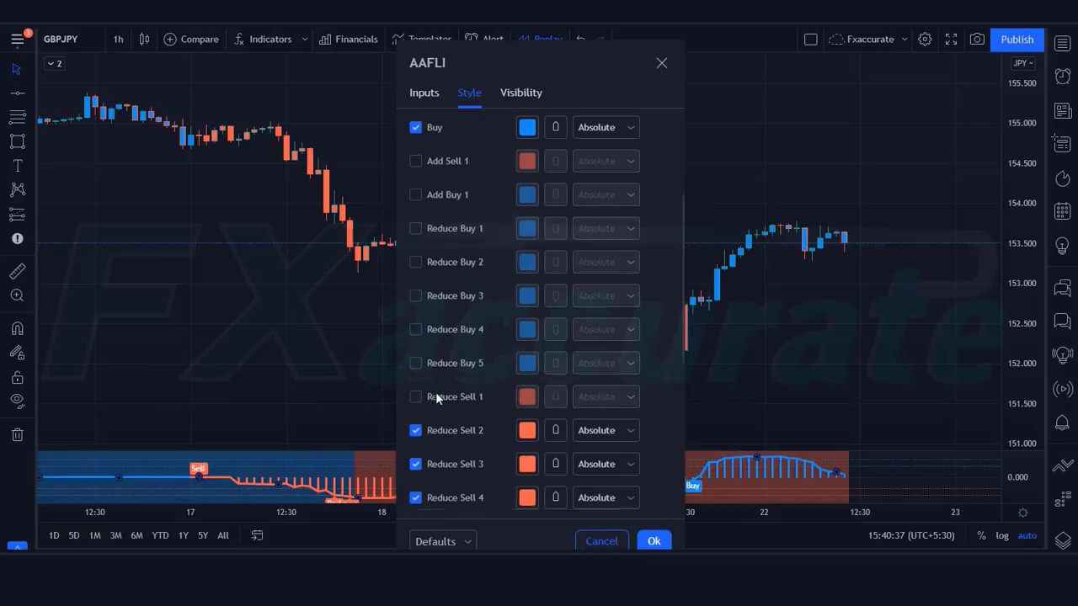
- Hide the Reduce Sell 2 to 5 markers of the AAFLI indicator and return to its input settings
left_click(416, 372)
left_click(416, 406)
scroll(416, 379, "down", 2)
left_click(415, 340)
scroll(471, 291, "down", 3)
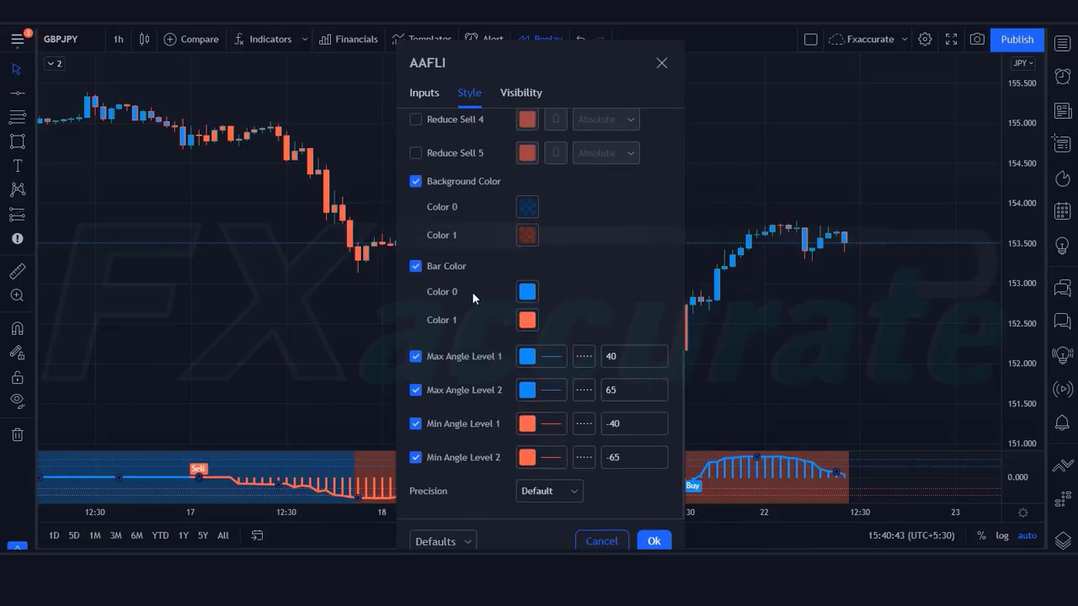
scroll(471, 291, "up", 10)
left_click(426, 95)
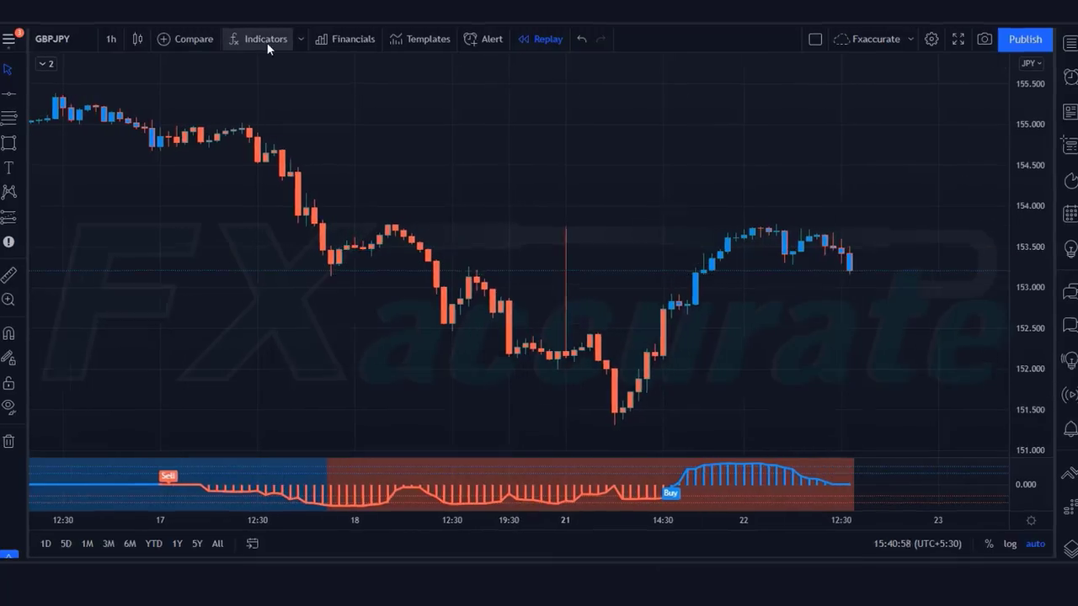
- Search the indicator library for "follow" and add the Follow Line Indicator to the chart
left_click(268, 46)
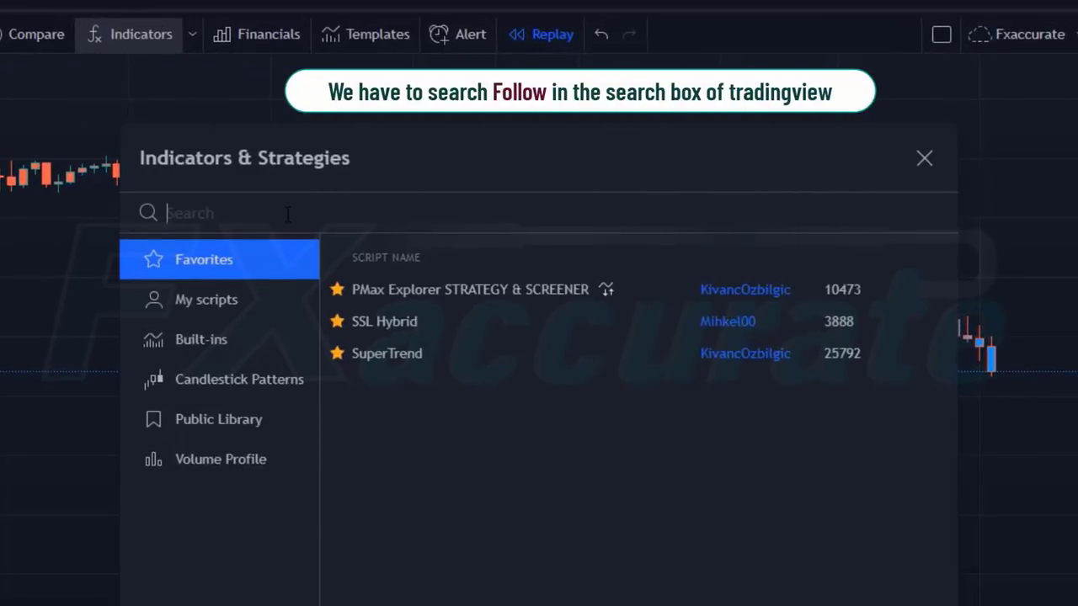
type("follow")
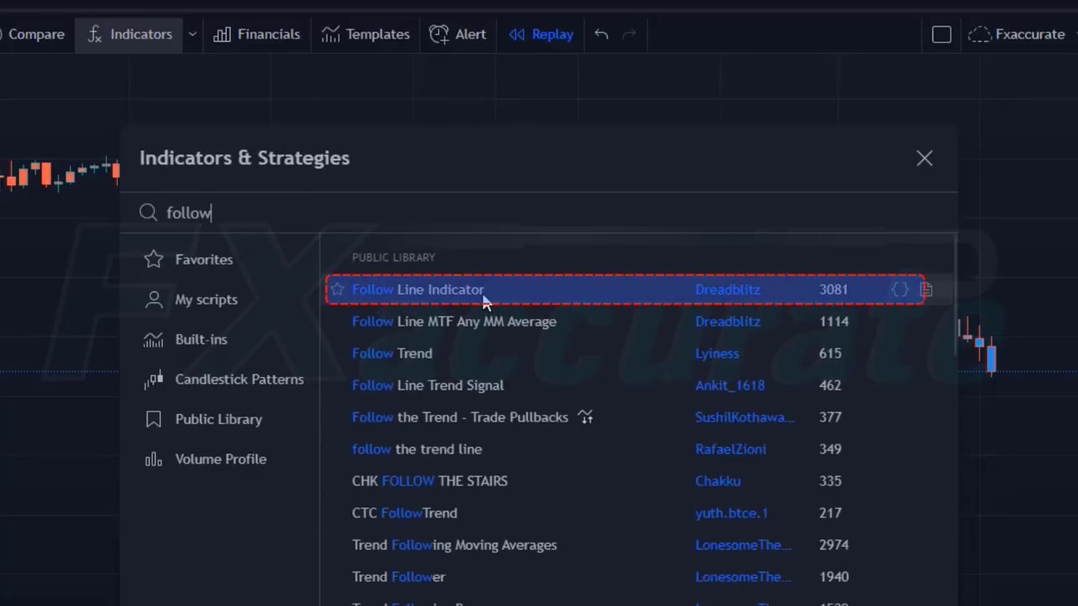
left_click(484, 295)
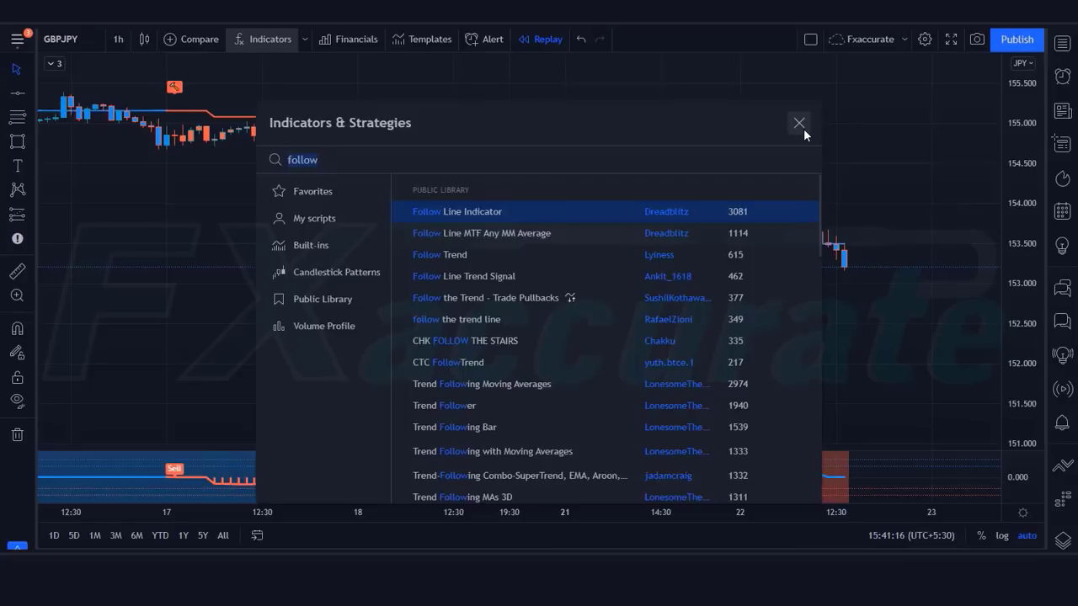
left_click(802, 126)
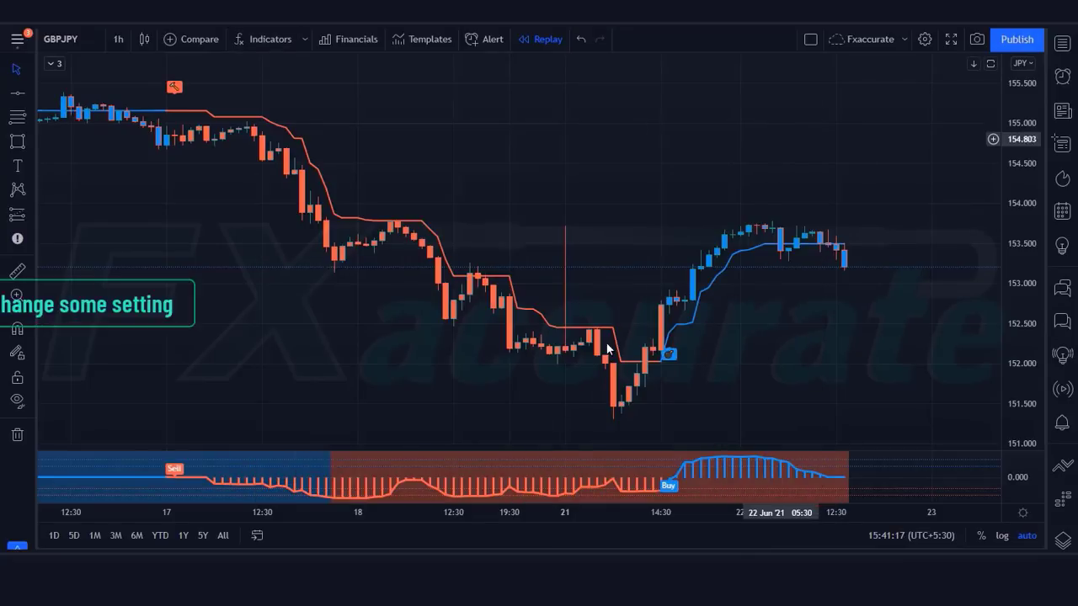
- Hide both Shapes plots in the FLI style settings, keeping the trend line, and apply the change
double_click(581, 326)
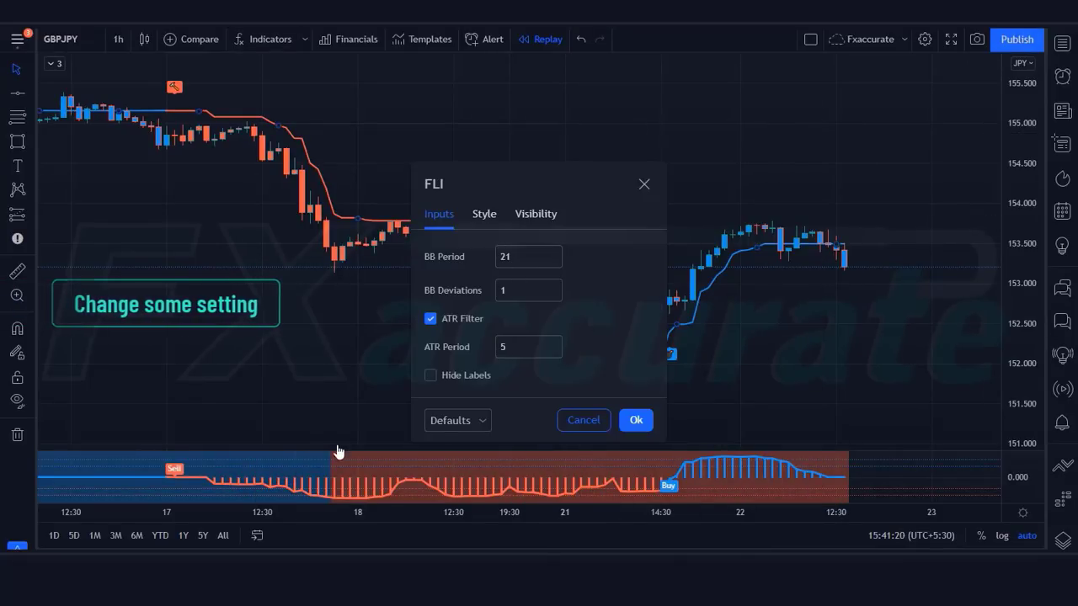
left_click(484, 214)
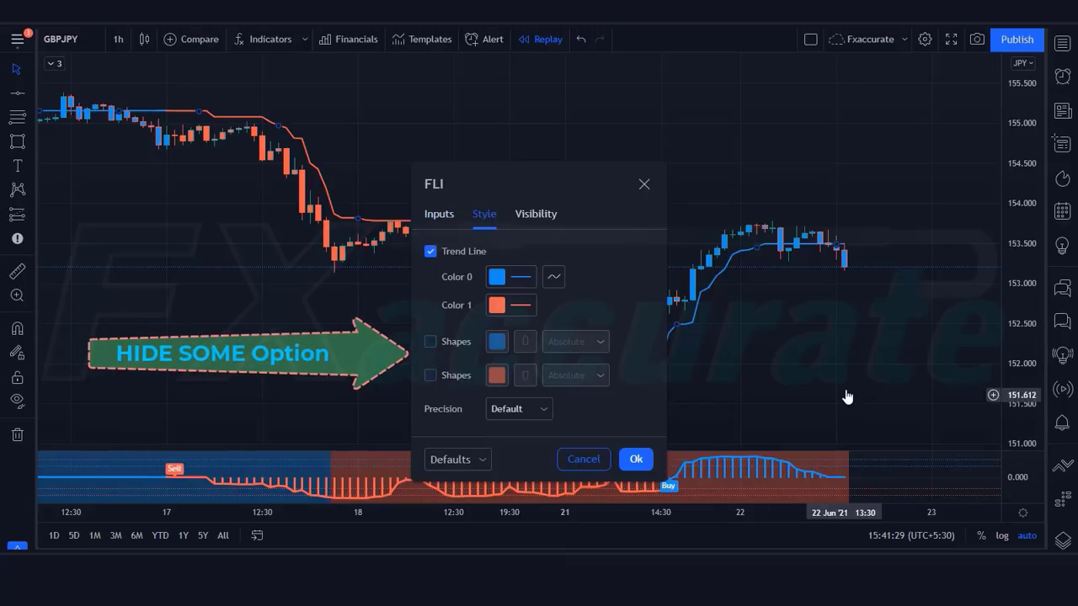
left_click(637, 458)
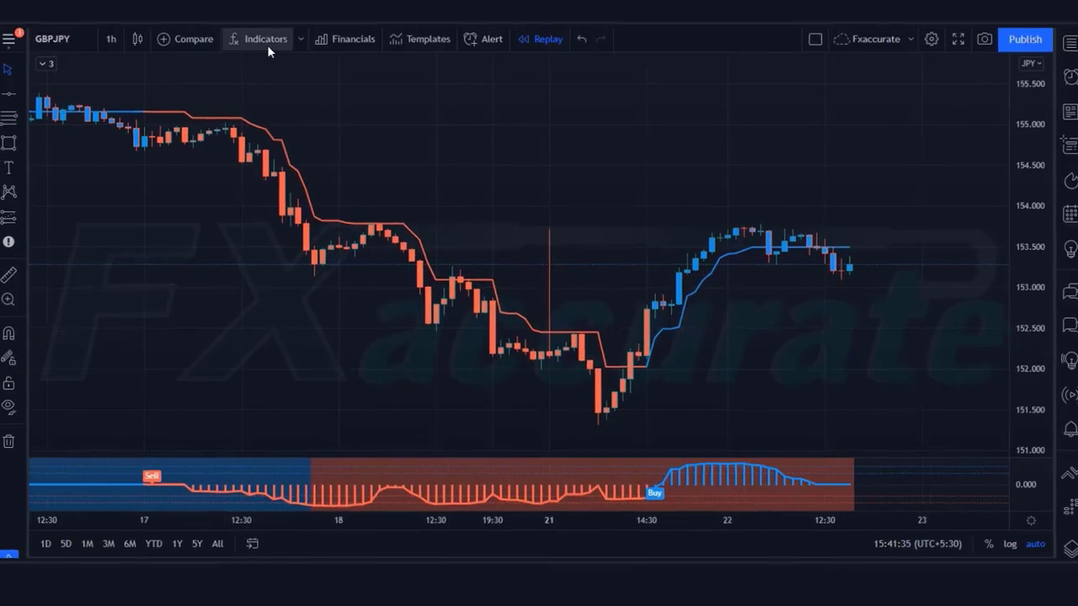
- Search the indicator library for "psignal" and add pSignal CFB and Slope Trend Folow to the chart
left_click(266, 40)
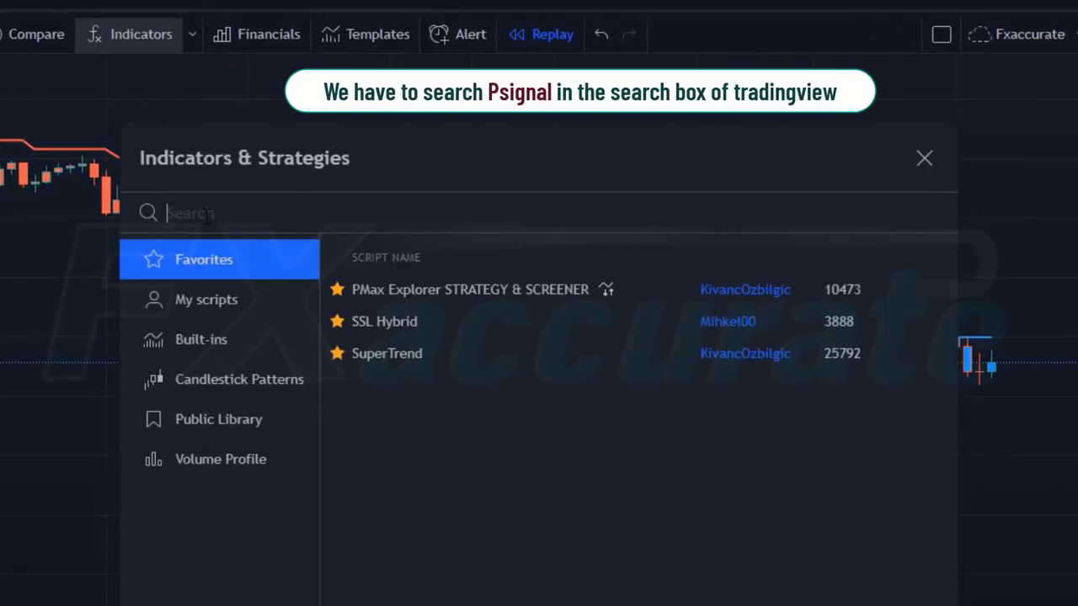
type("psignal")
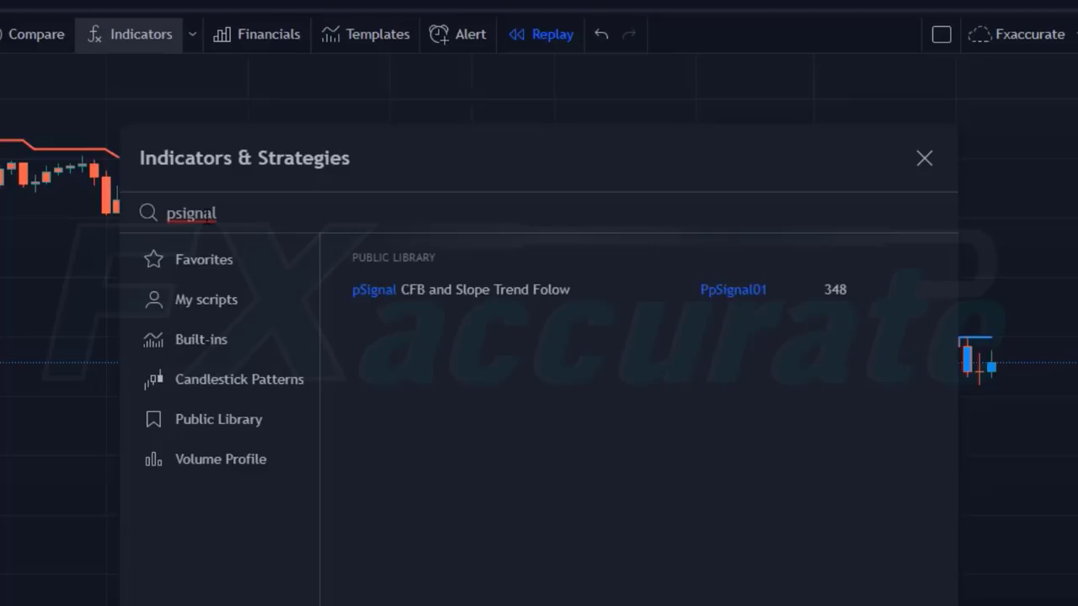
left_click(547, 288)
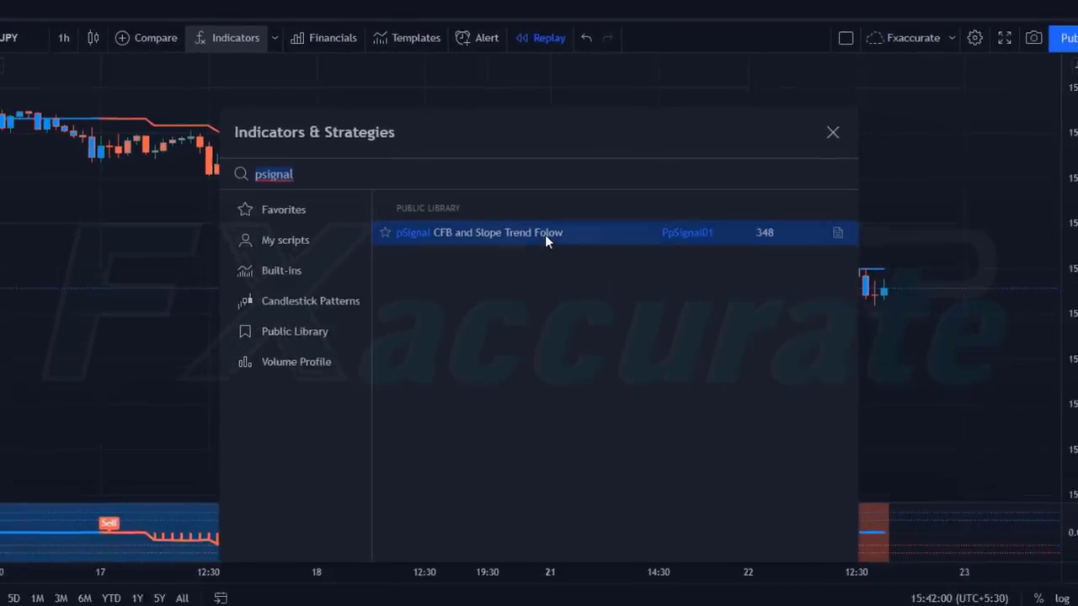
left_click(798, 123)
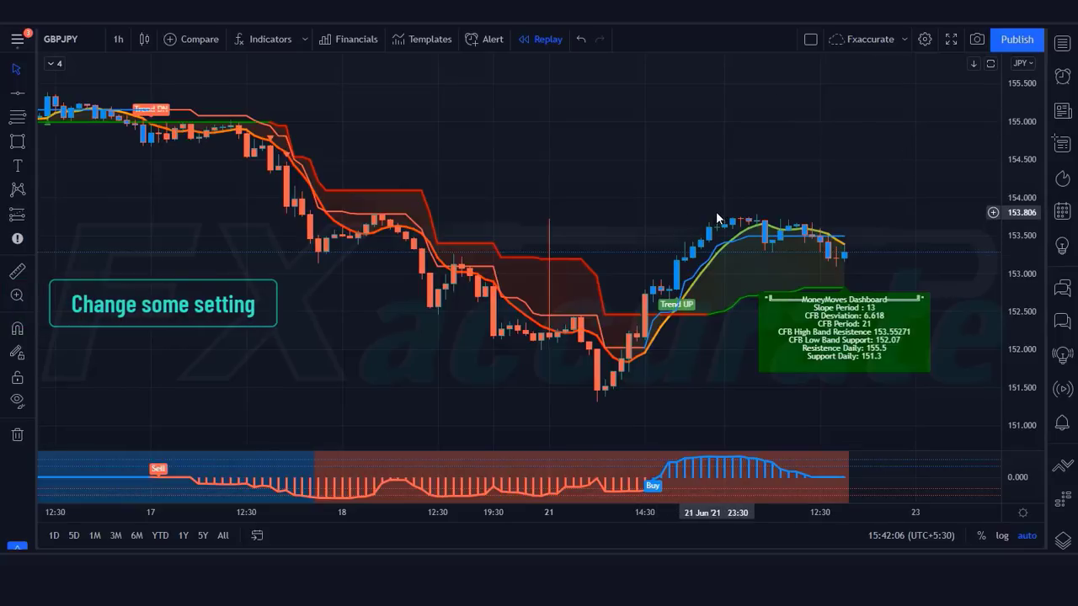
- Hide the pSignal indicator's daily, weekly and monthly resistance and support, both Break and both Break wick markers, and the Slope line
double_click(703, 323)
left_click(425, 135)
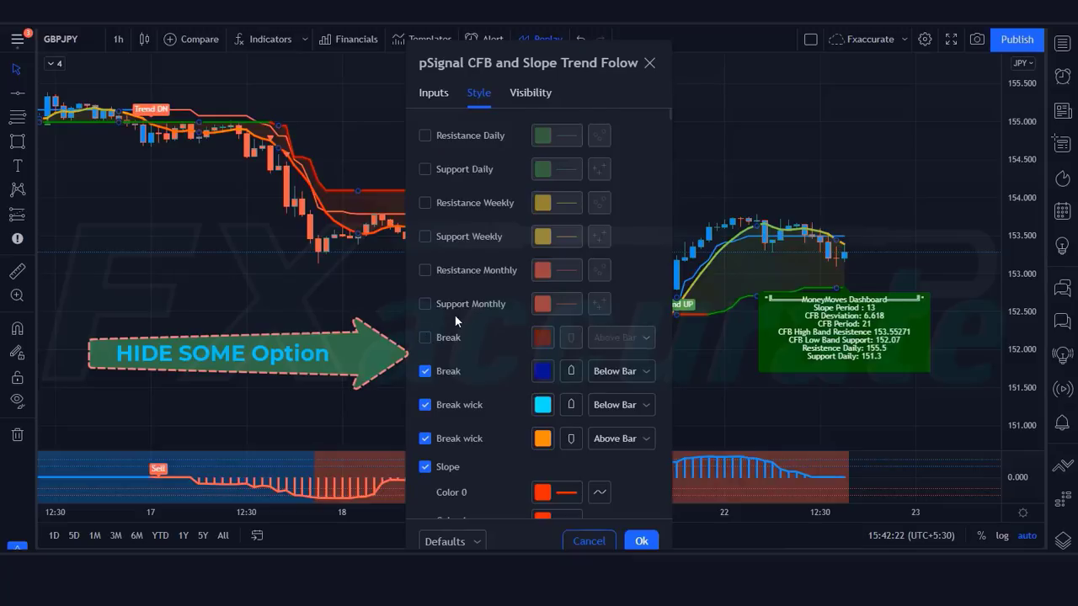
scroll(455, 315, "down", 2)
left_click(425, 303)
left_click(425, 336)
left_click(427, 371)
scroll(503, 299, "down", 4)
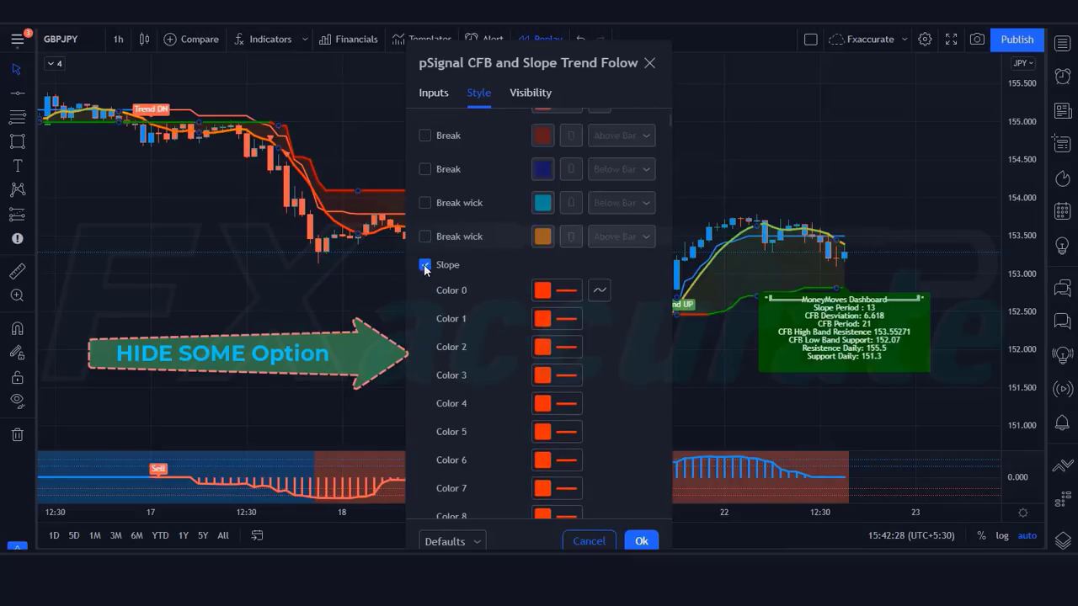
scroll(492, 242, "down", 20)
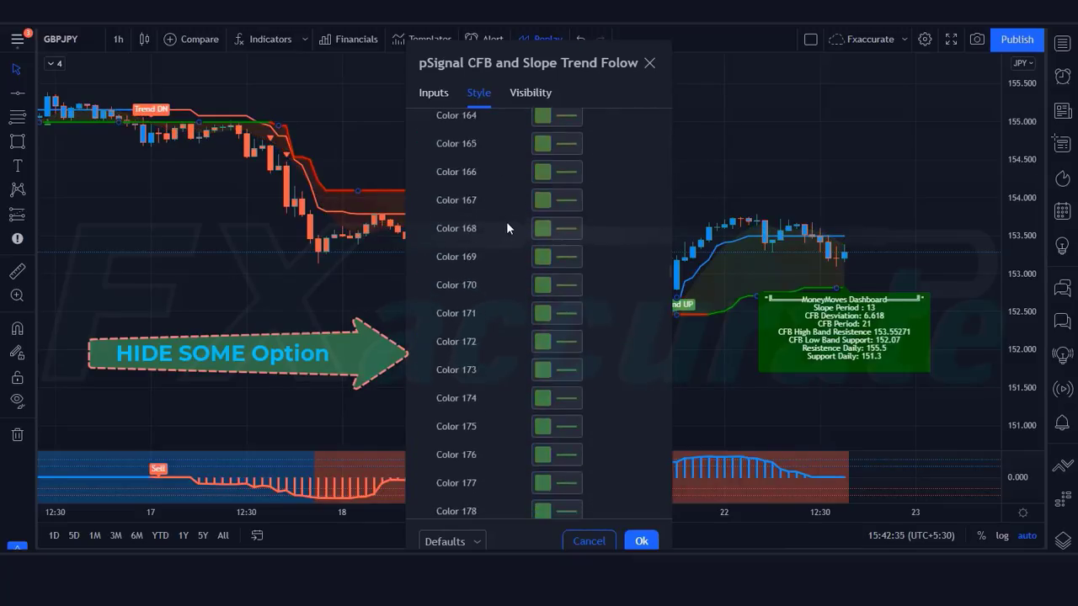
- Hide Upper Band A to C, Lower Band A to C, High Break and Low Break in the pSignal style settings
scroll(507, 221, "down", 10)
scroll(508, 222, "up", 2)
scroll(507, 222, "down", 3)
left_click(425, 210)
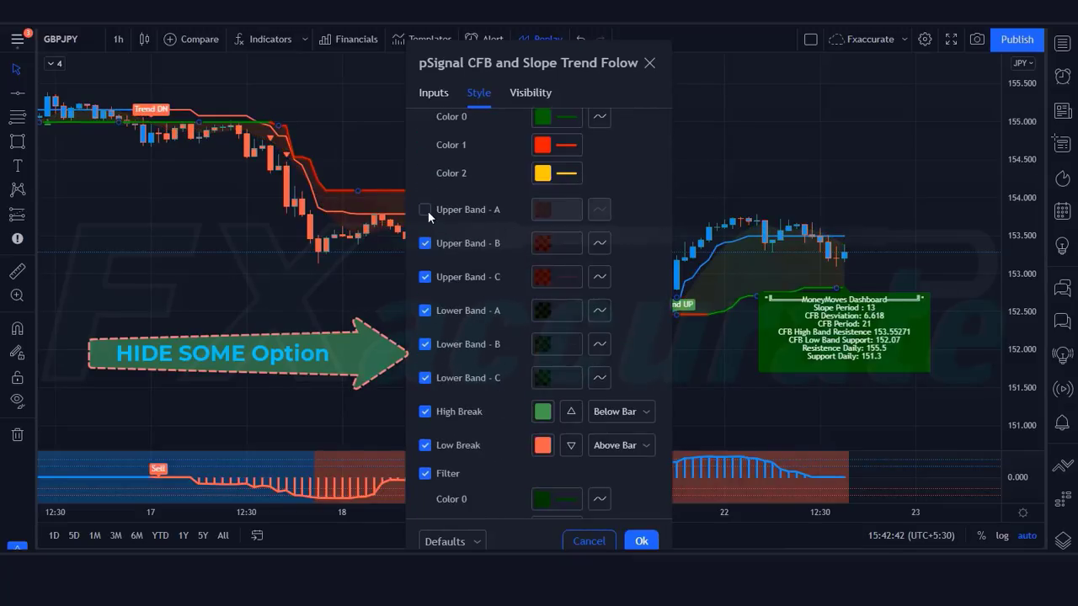
left_click(425, 377)
scroll(426, 371, "down", 1)
scroll(425, 320, "down", 4)
left_click(425, 278)
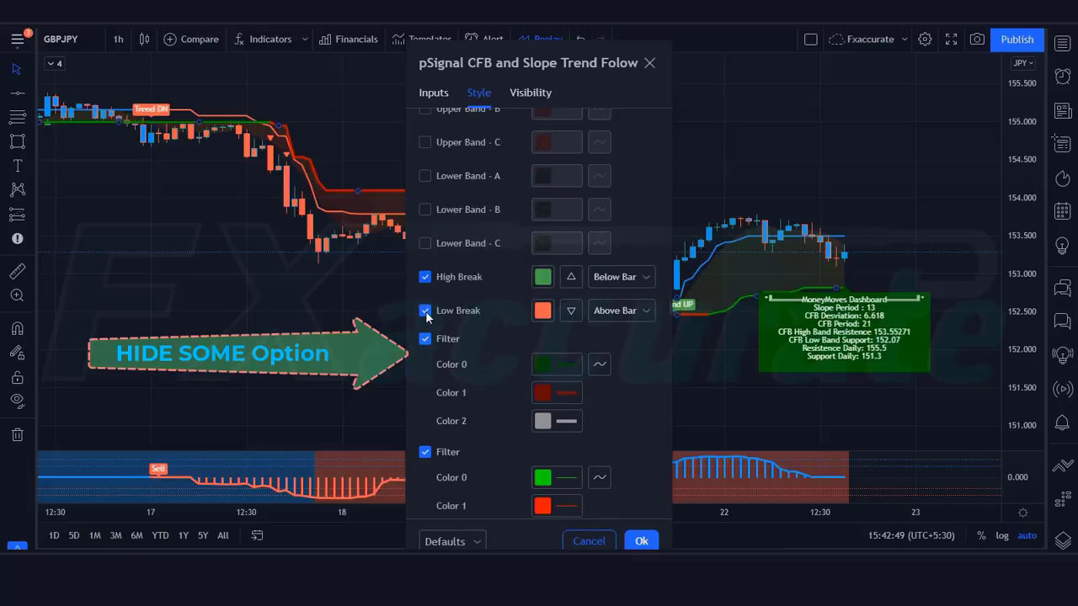
left_click(425, 310)
- Hide all three Buy!! and all three Sell!! markers in the pSignal style settings
scroll(500, 288, "down", 6)
scroll(493, 289, "down", 8)
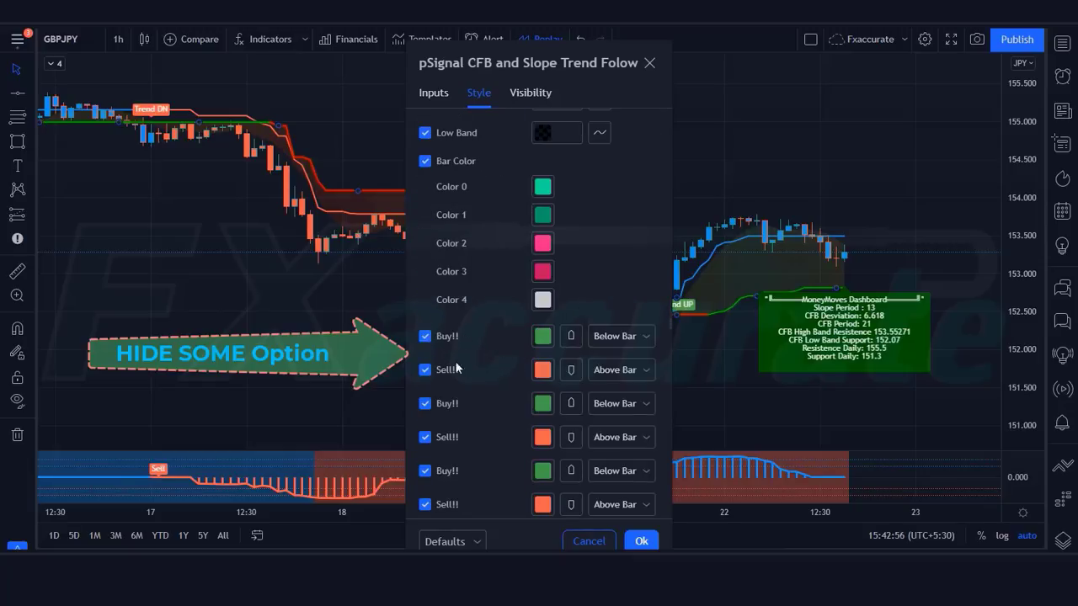
left_click(425, 337)
left_click(425, 369)
scroll(427, 358, "down", 2)
left_click(425, 370)
left_click(425, 403)
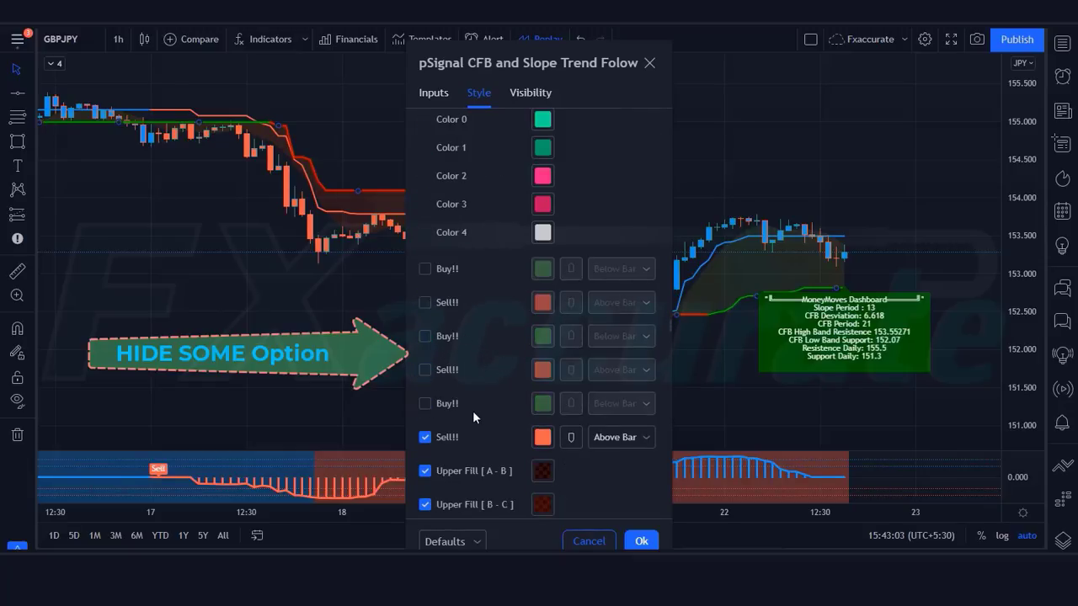
left_click(426, 437)
- Turn off the Labels option at the end of the pSignal style settings
scroll(472, 410, "down", 8)
scroll(496, 379, "down", 20)
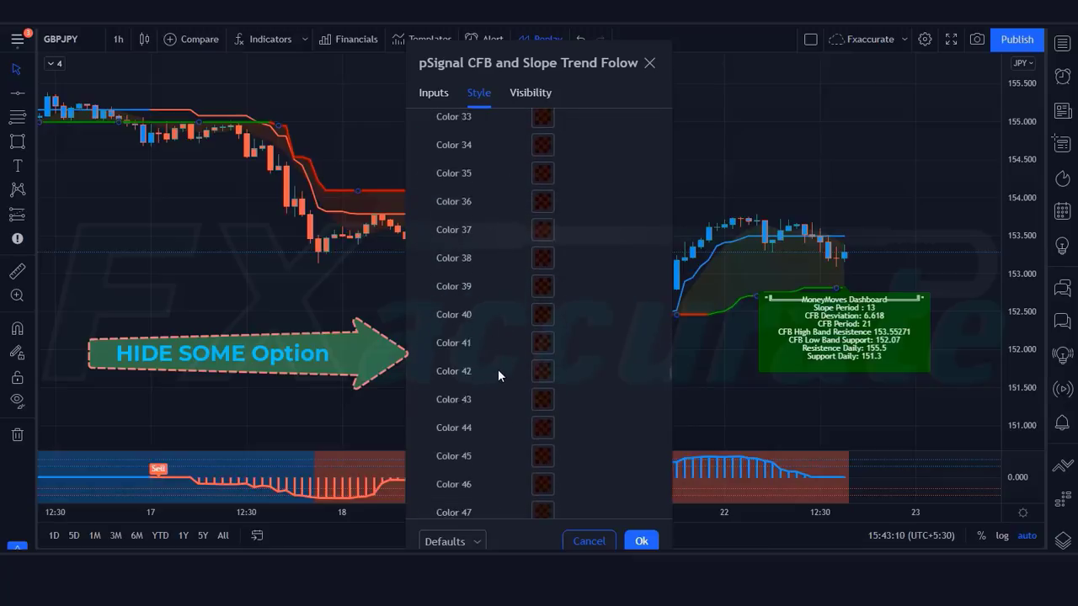
left_click(425, 465)
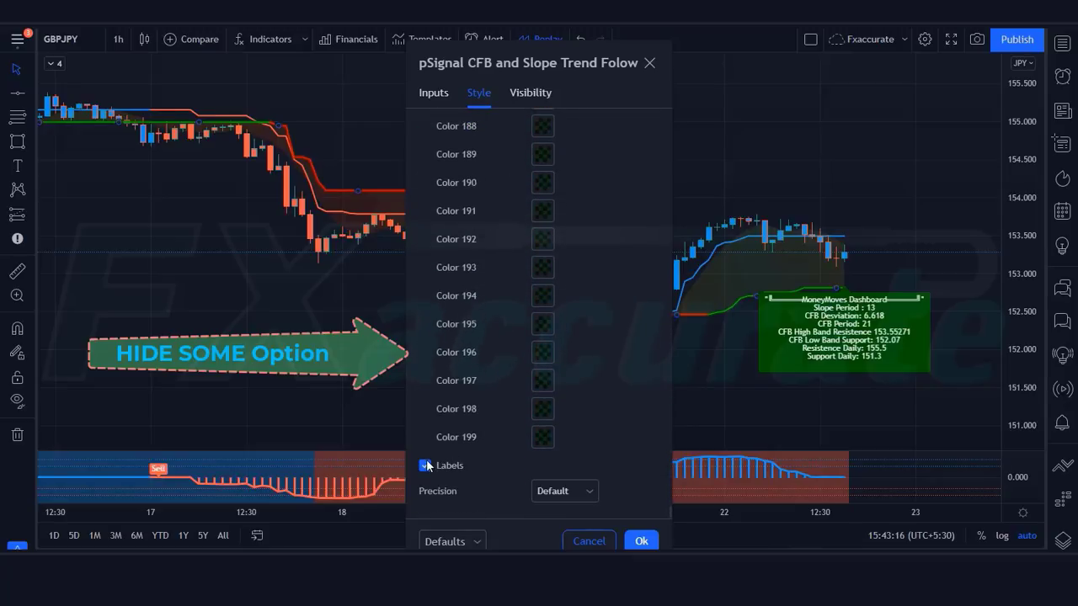